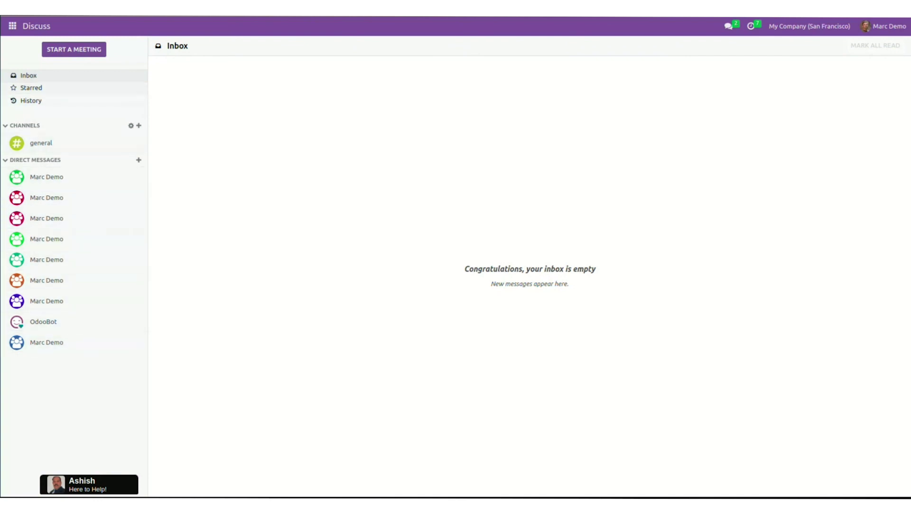
- Start a new AI-generated dashboard from My Dashboard and choose Sales Order as its model
click(12, 25)
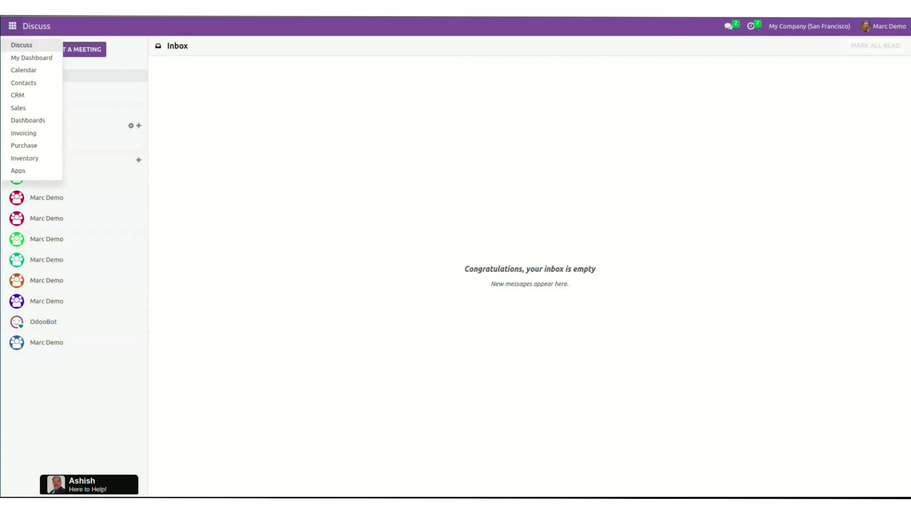
click(31, 58)
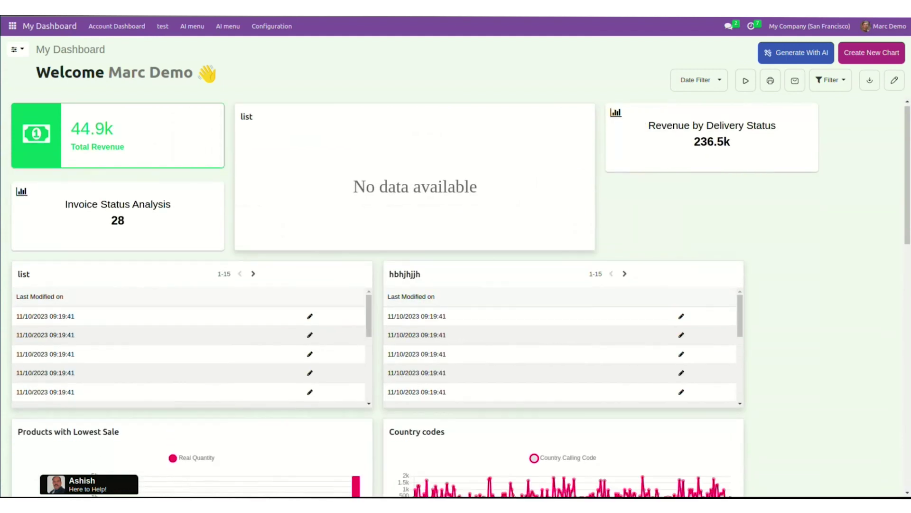
click(17, 49)
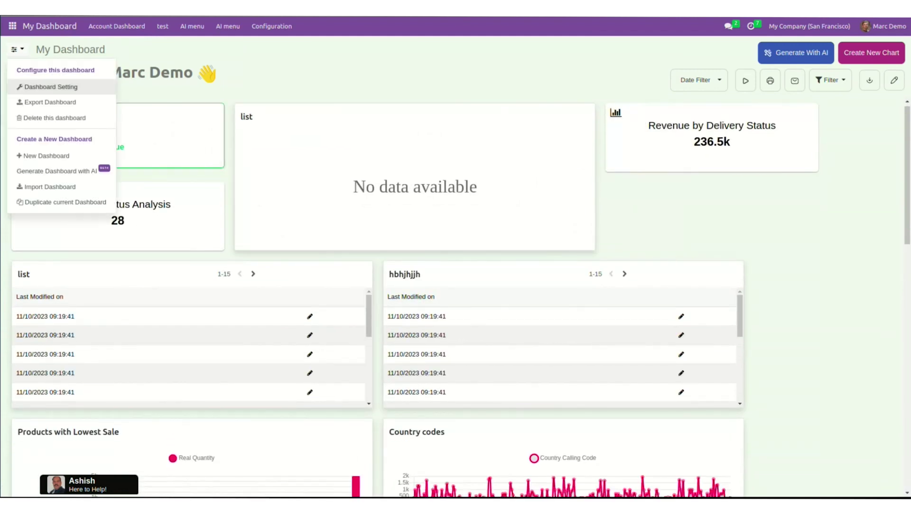
click(57, 168)
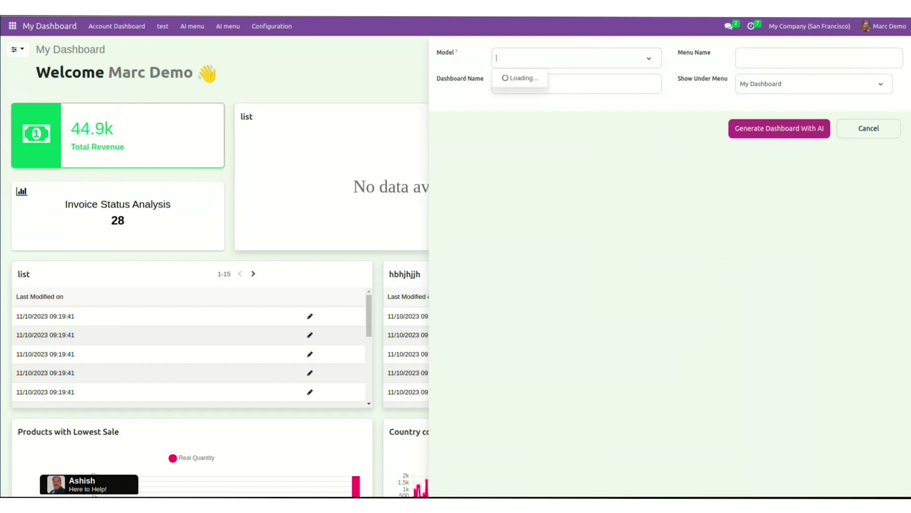
text(Sales Order)
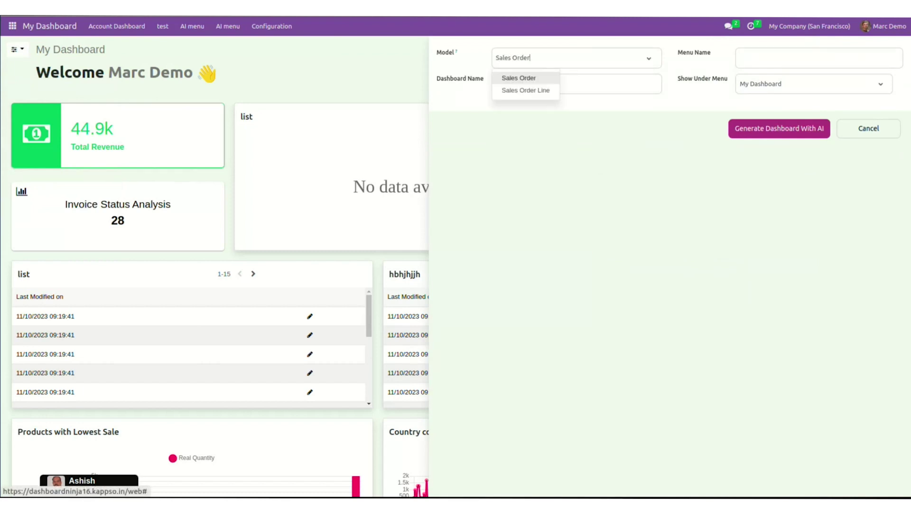
key(Return)
- Name both the dashboard and its menu Sales Dashboard, keep it under My Dashboard, and generate it with AI
key(Tab)
text(Sales Dashboard)
key(Tab)
text(Sales Dashboard)
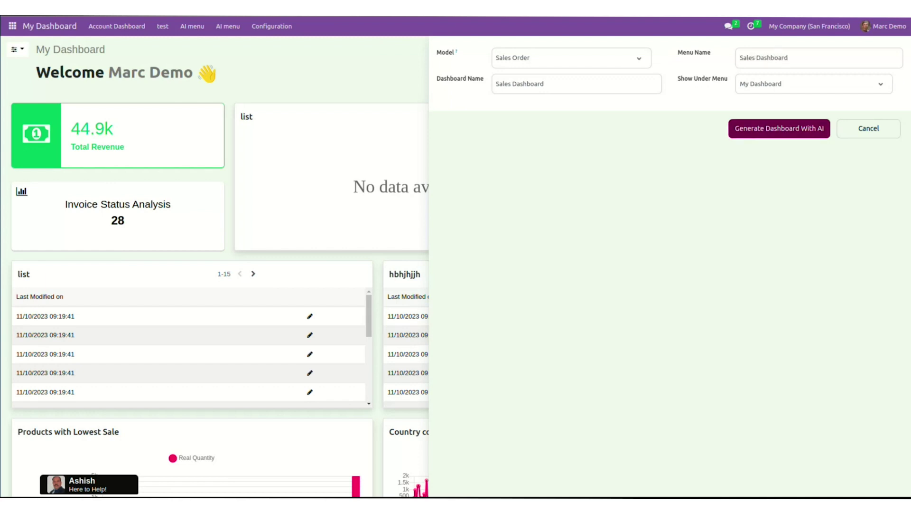
click(784, 84)
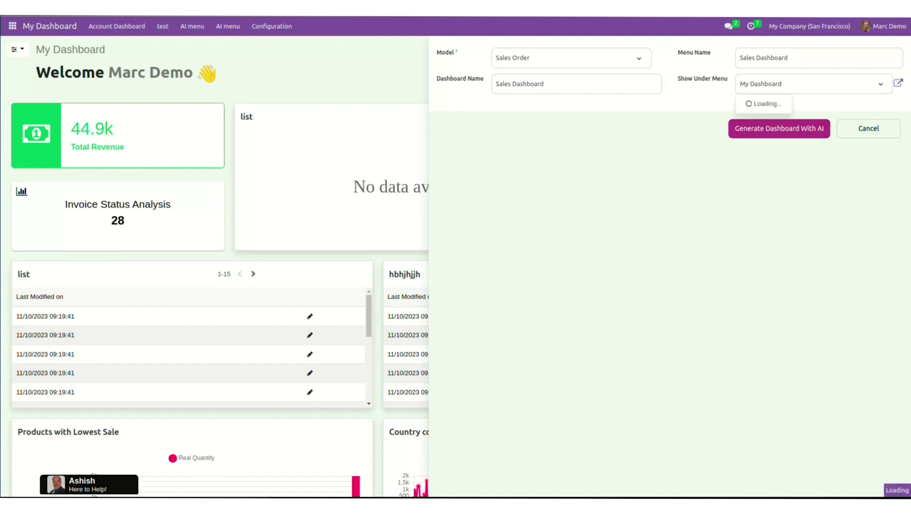
click(783, 84)
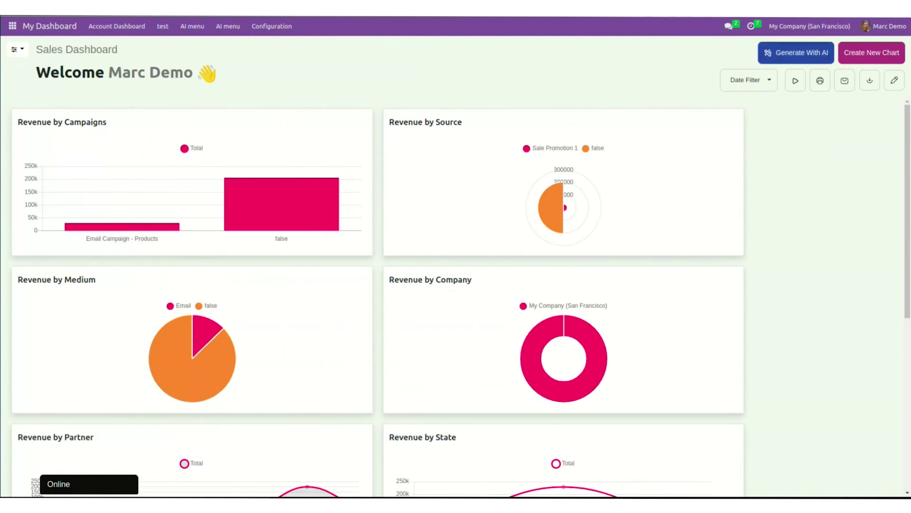
- Examine the generation types offered for creating items with AI on the Sales Dashboard, keeping Model
click(796, 53)
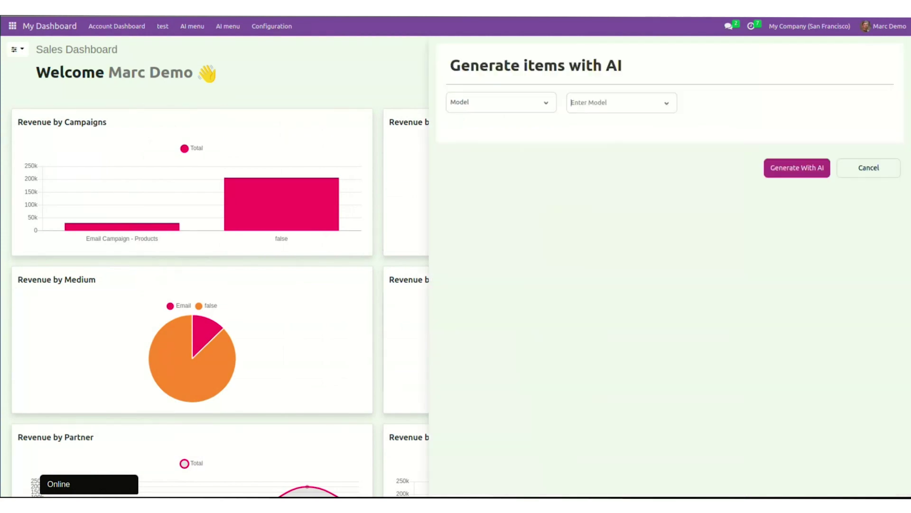
click(501, 102)
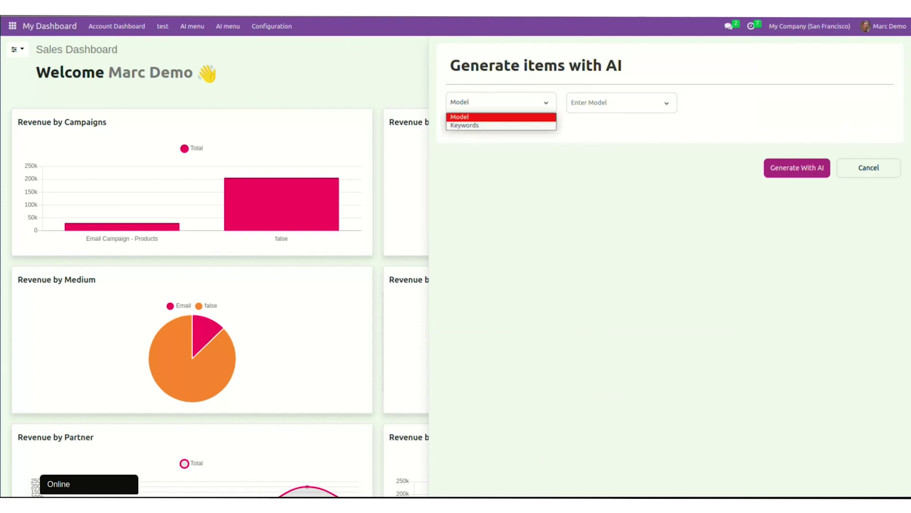
key(Return)
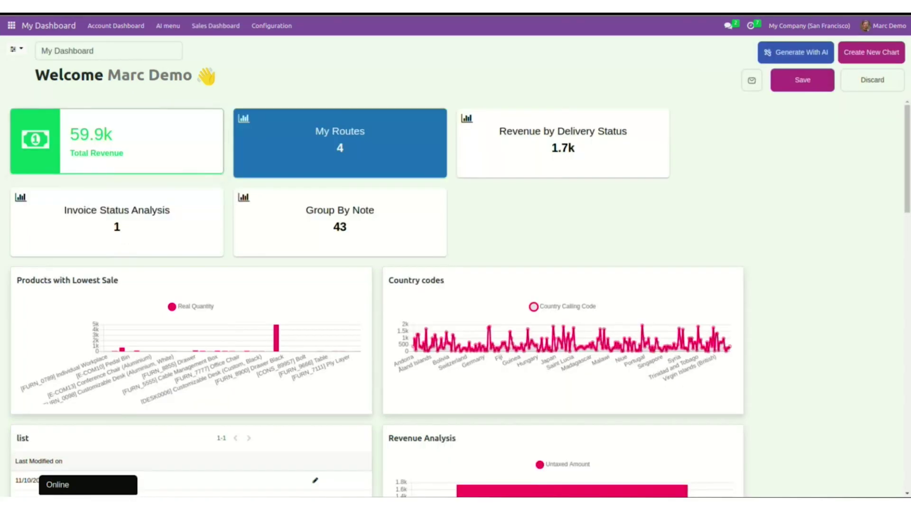
- Start a new dashboard named Sales Dashboard based on the Blank template
click(16, 49)
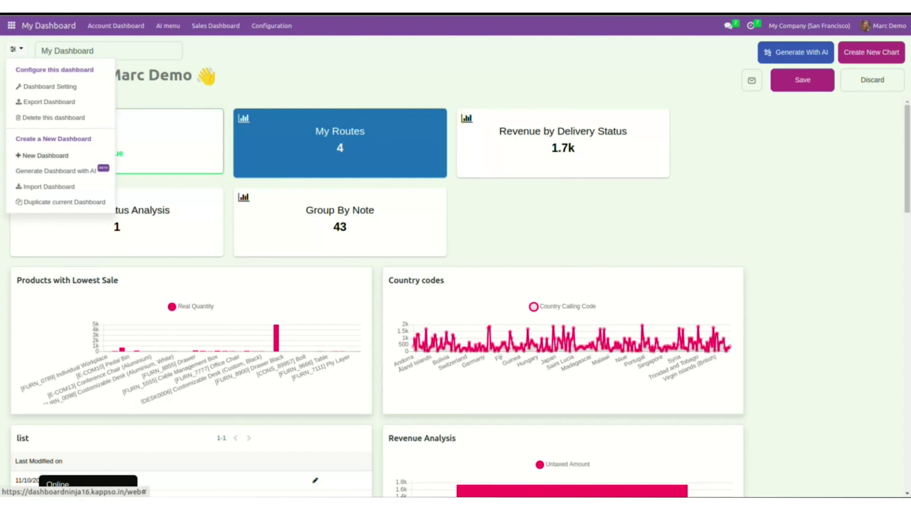
click(46, 155)
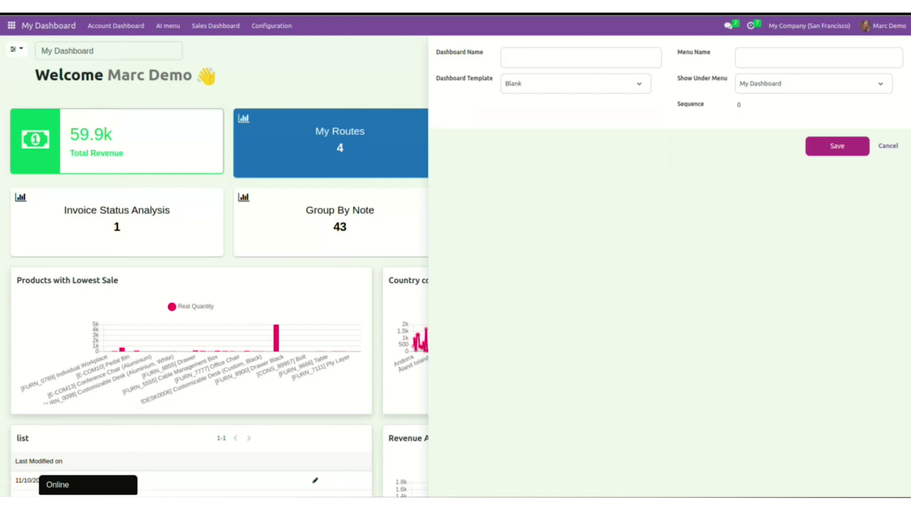
text(Sales Dashboard)
click(570, 84)
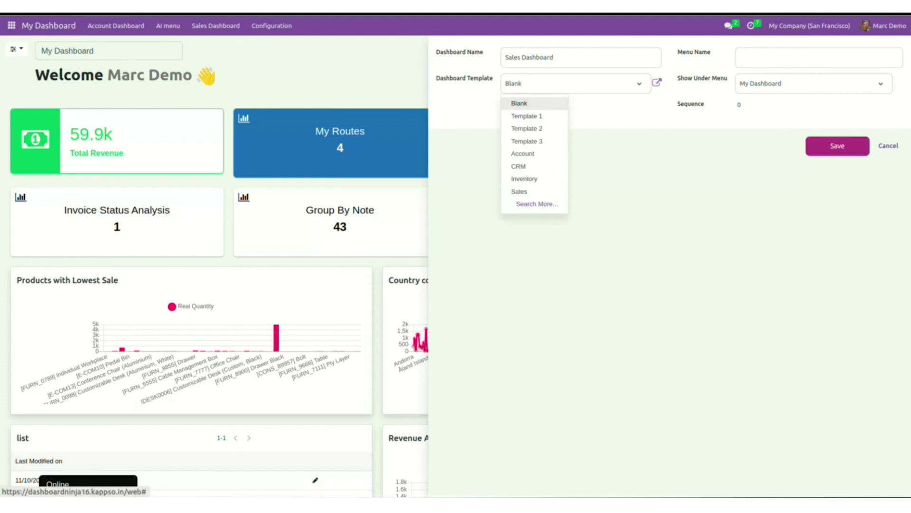
click(519, 104)
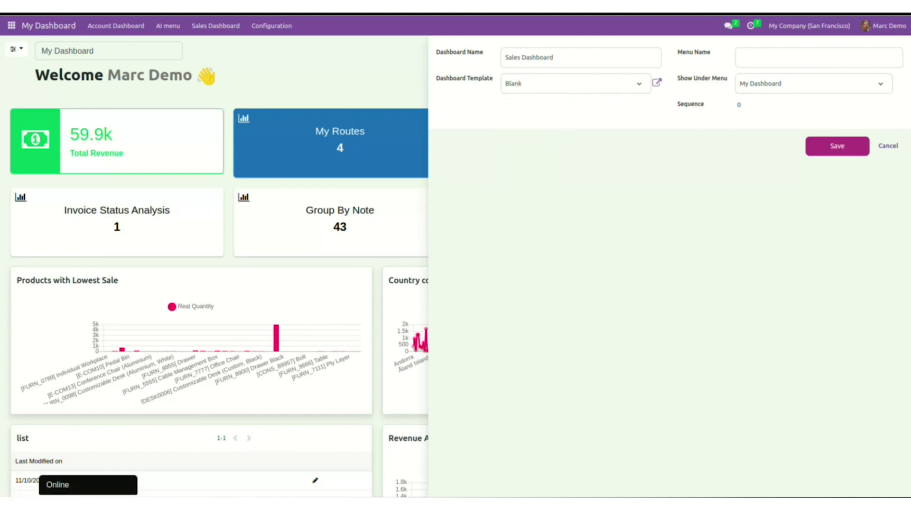
- Set the menu name to Sales Dashboard and the sequence to 1 under My Dashboard, and save the new dashboard
click(783, 58)
text(Sales Dashboard)
key(Tab)
key(Tab)
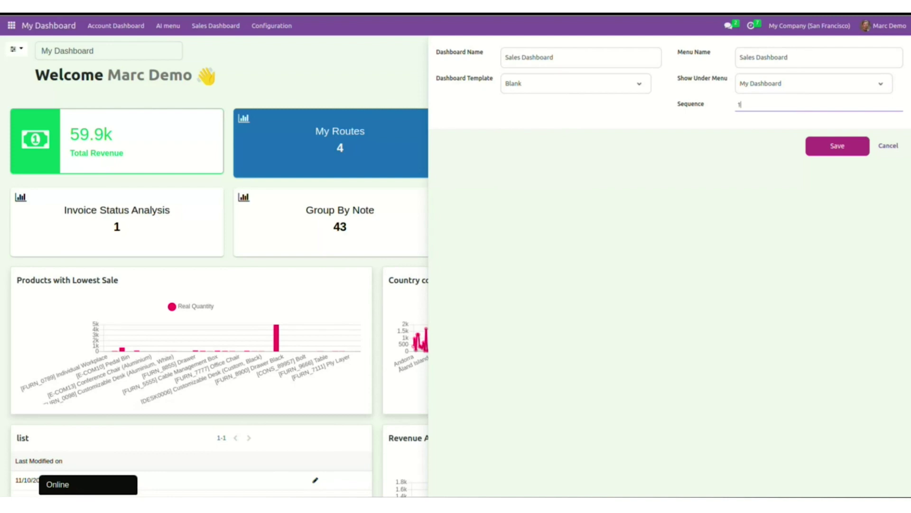
key(Tab)
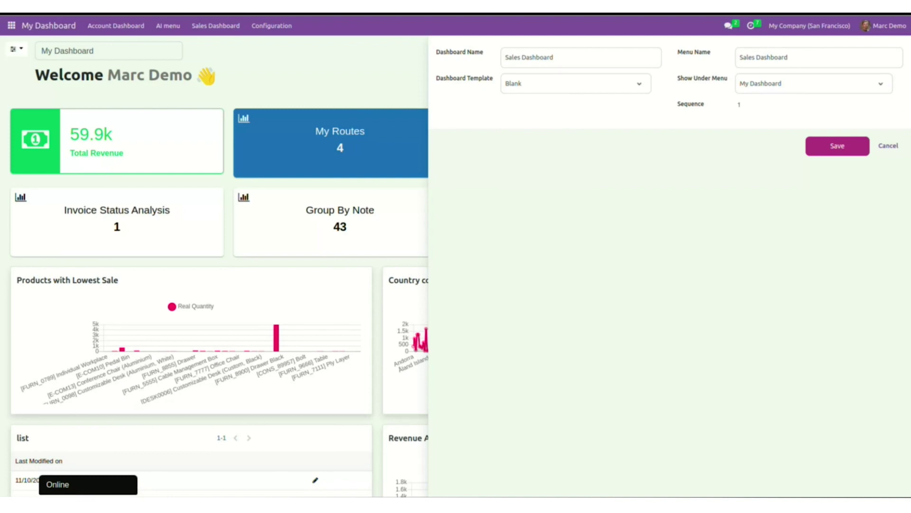
key(Return)
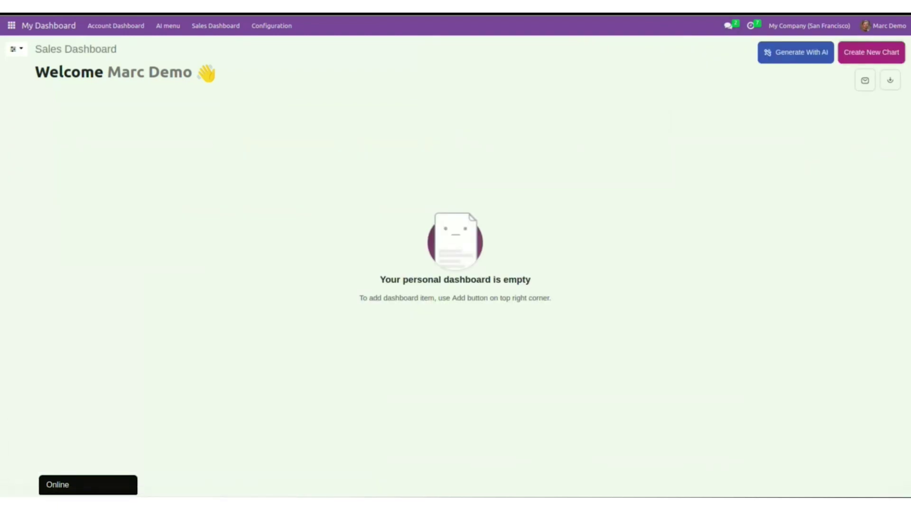
- Examine the chart types available for a new chart, and discard the chart form without creating anything
click(871, 52)
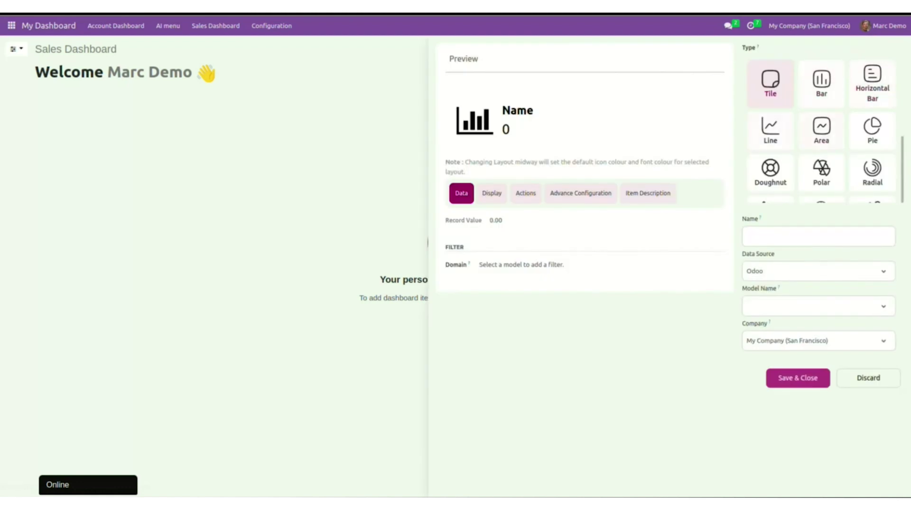
scroll(822, 175, down, 3)
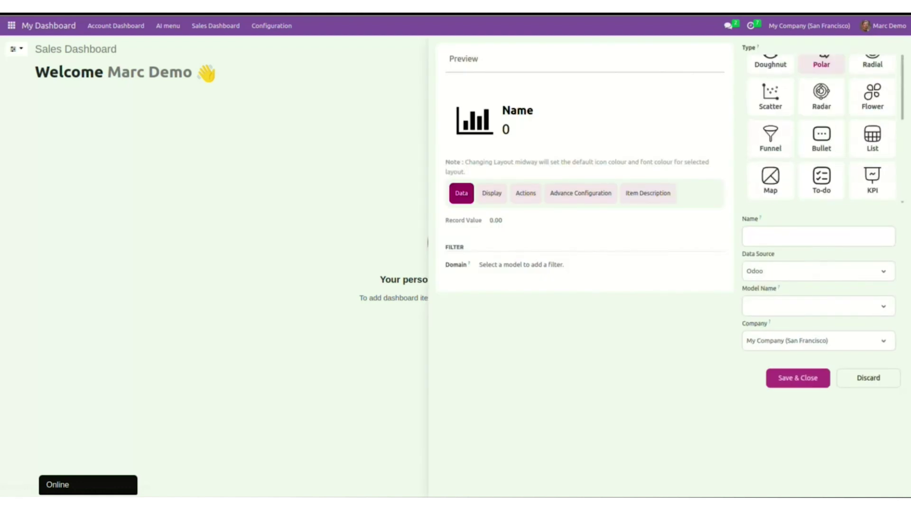
scroll(826, 128, up, 3)
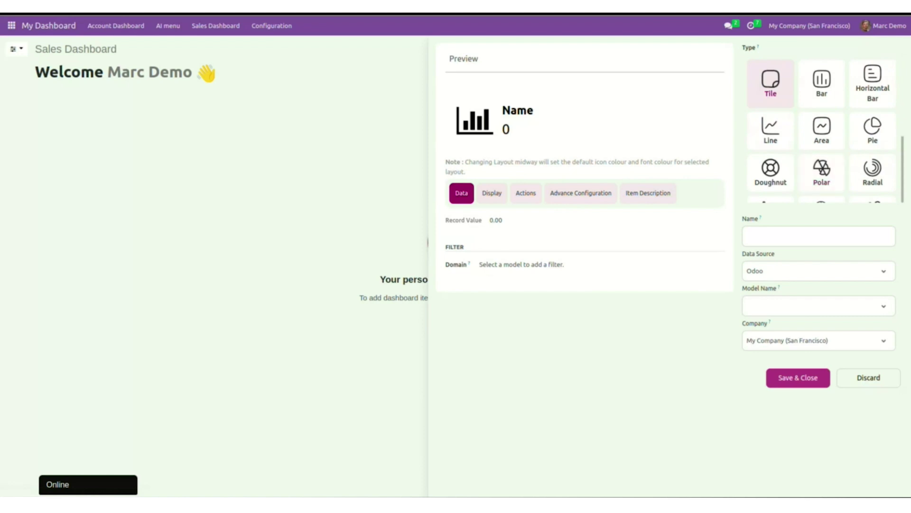
click(869, 378)
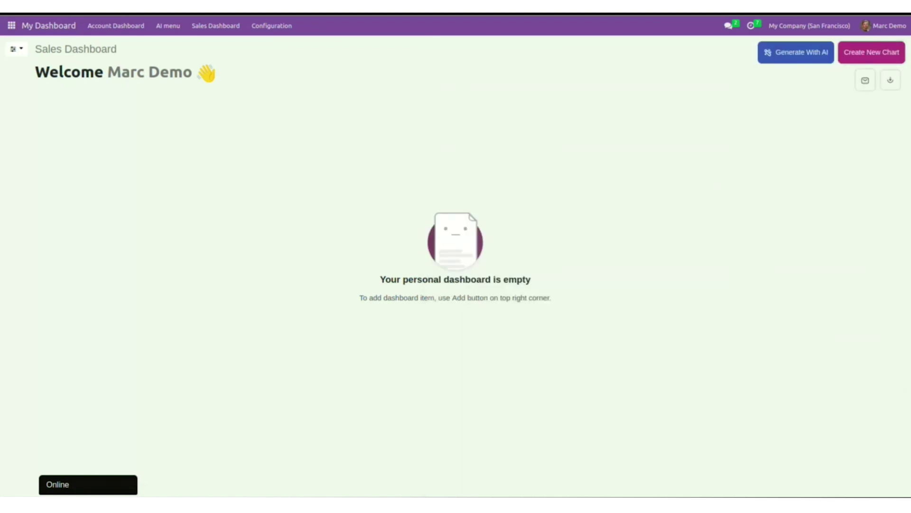
- Generate dashboard items with AI by Model, using the Sales Order model
click(796, 52)
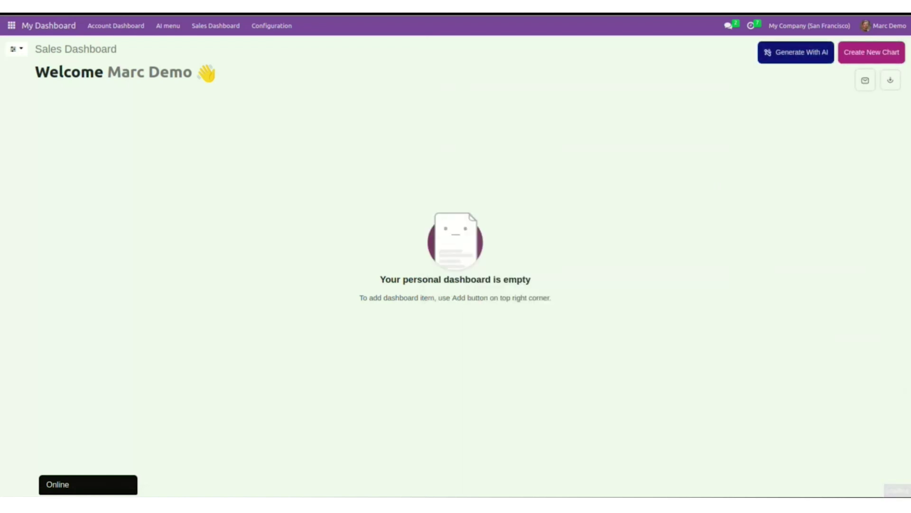
click(500, 102)
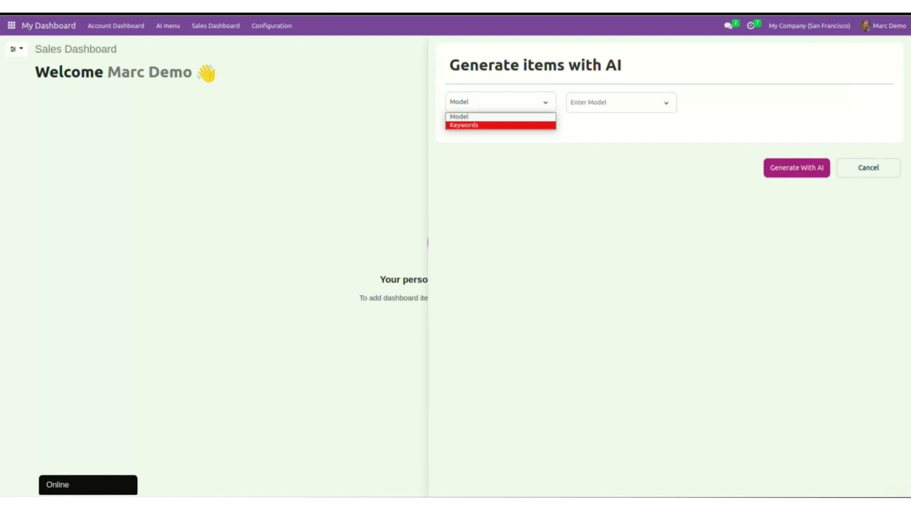
key(Up)
key(Down)
key(Up)
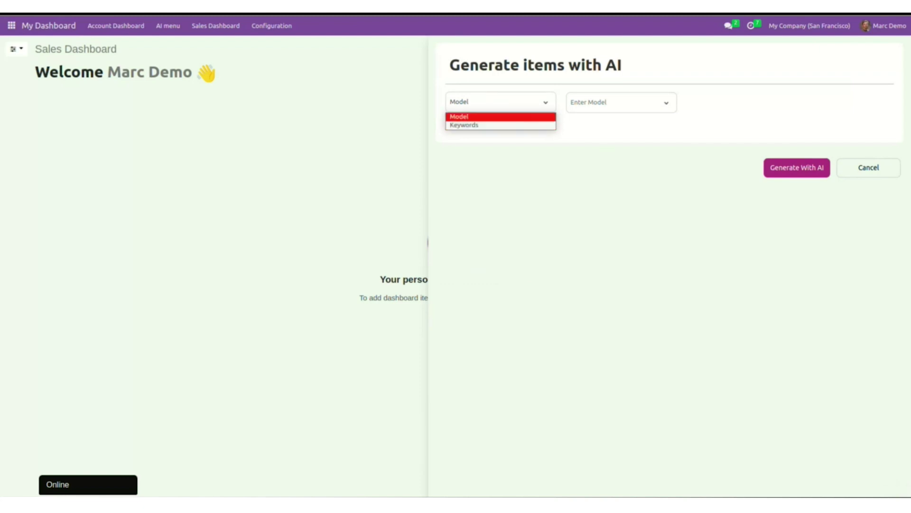
key(Tab)
text(Sales)
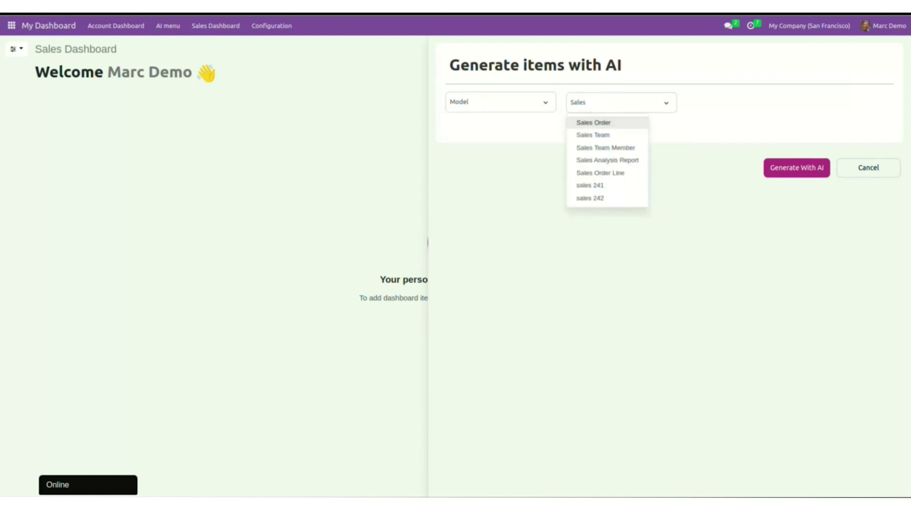
key(Return)
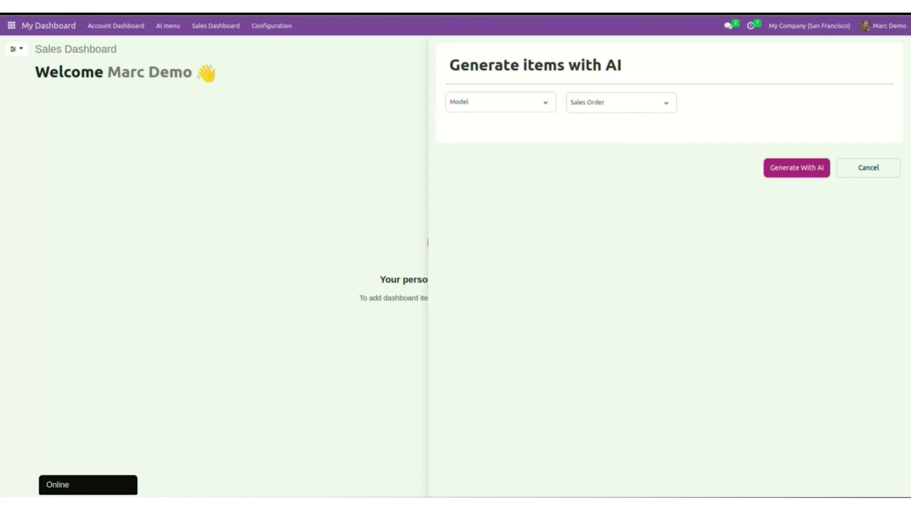
key(Tab)
key(Return)
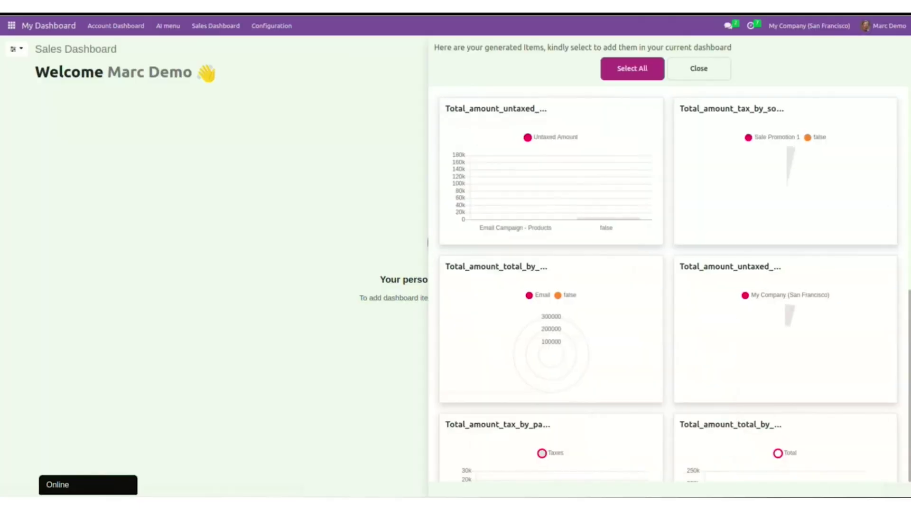
- Select the generated campaigns, medium, partner, state, payment term and currency items and save them to the Sales Dashboard
scroll(664, 285, down, 4)
scroll(664, 285, down, 3)
scroll(665, 285, up, 3)
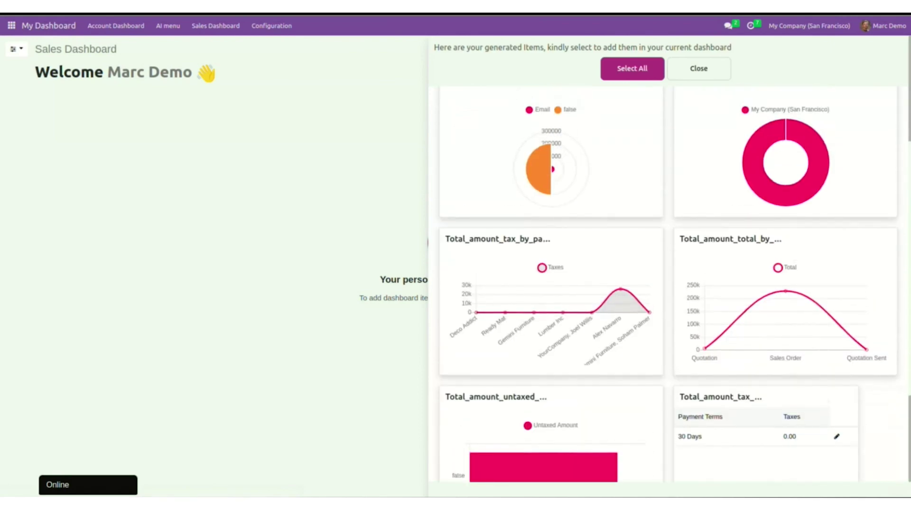
click(650, 242)
scroll(650, 266, up, 1)
scroll(664, 285, up, 3)
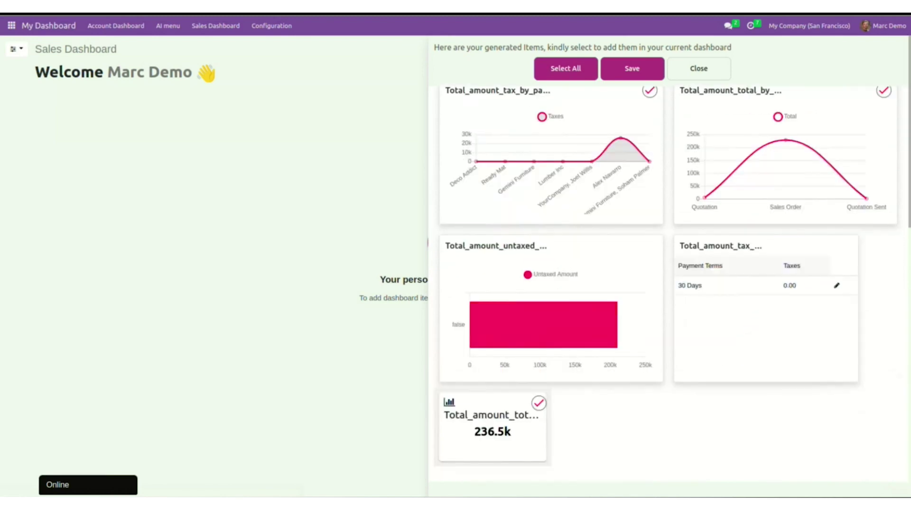
click(779, 294)
scroll(665, 285, up, 1)
scroll(665, 285, up, 6)
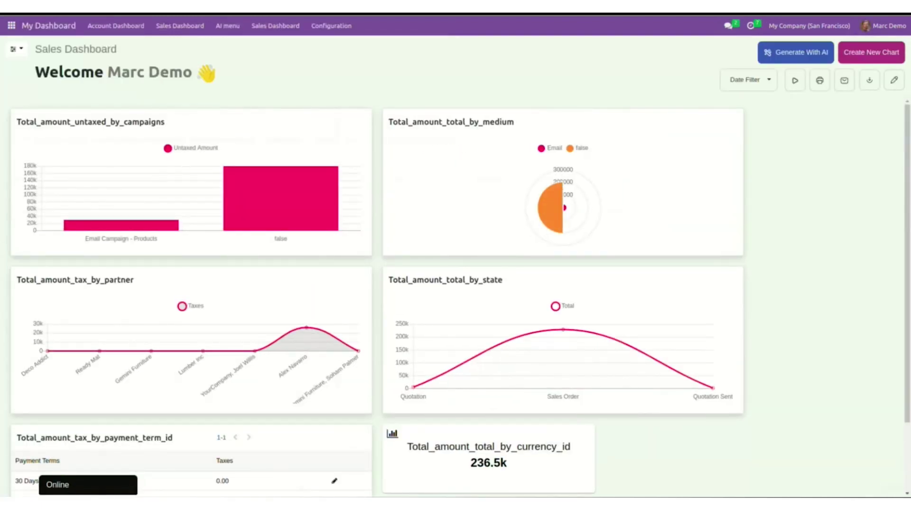
- Generate another item with AI by Keywords, using the keyword Sales and the first model matching "sa"
click(796, 52)
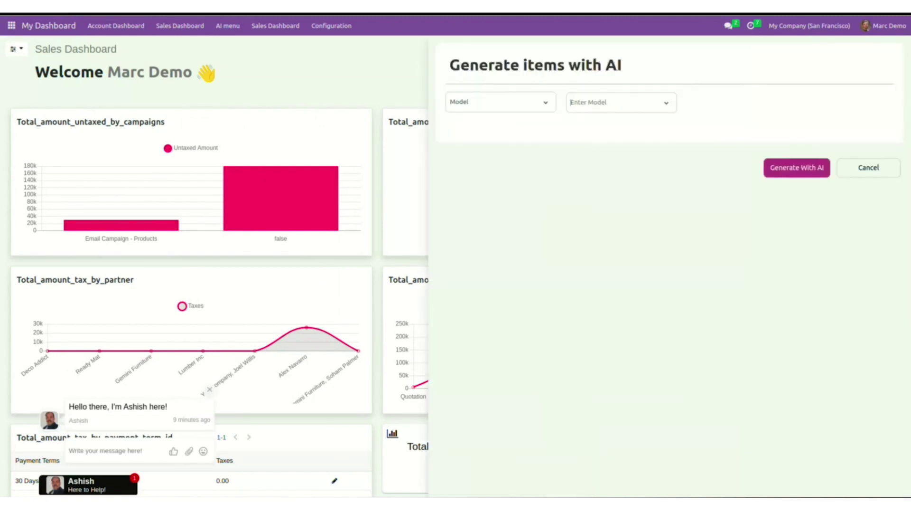
click(501, 102)
click(474, 125)
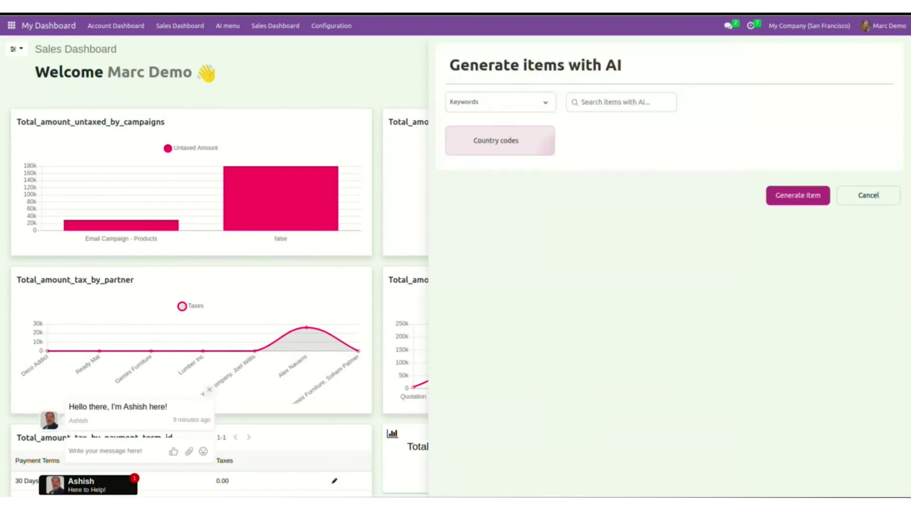
text(Sales)
click(500, 137)
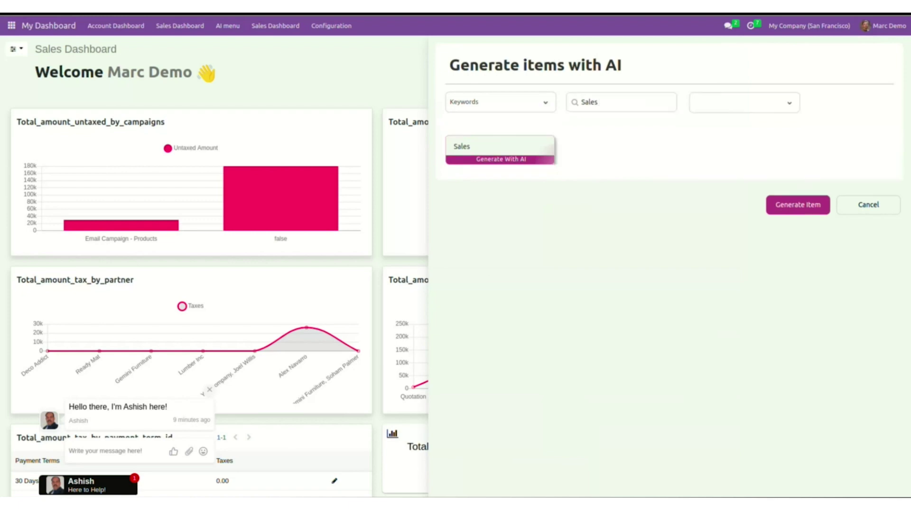
click(738, 102)
text(sa)
click(716, 122)
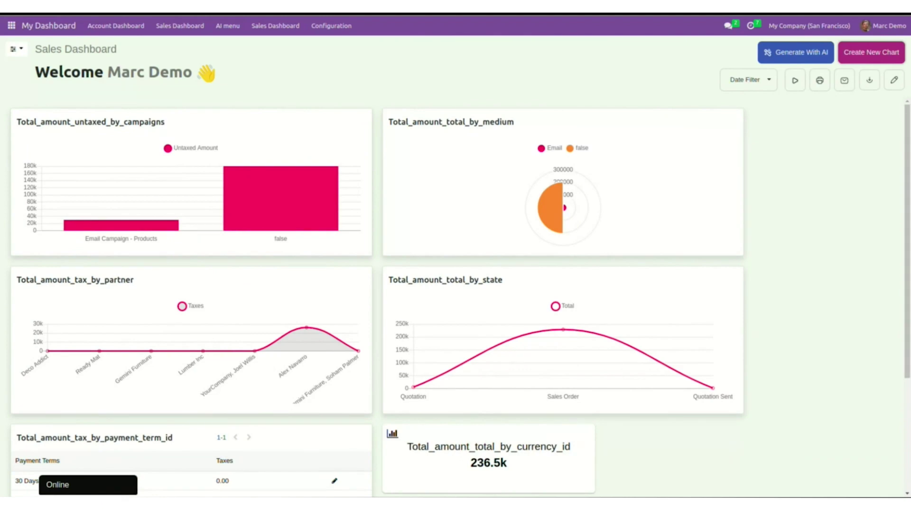
- Start a new bar chart named Customer Wise Revenue with Odoo as its data source
click(872, 52)
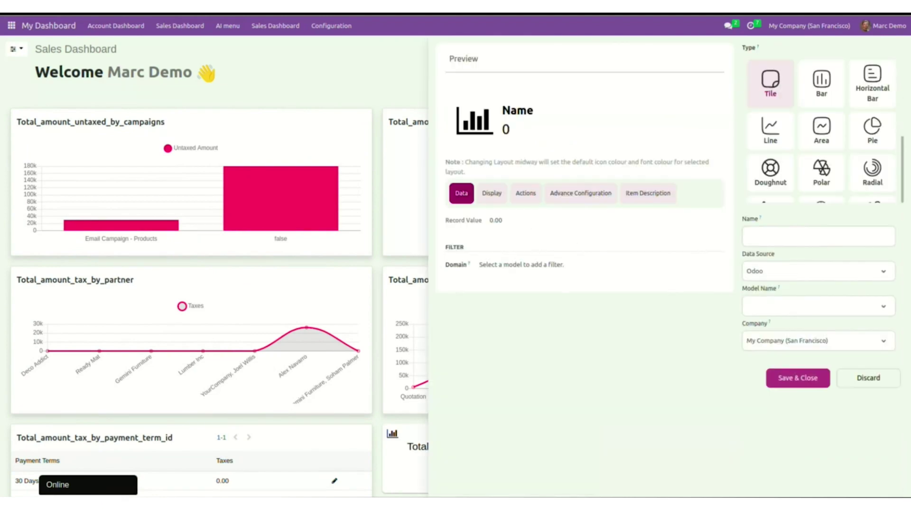
click(822, 84)
text(Customer Wise Revenue)
click(819, 271)
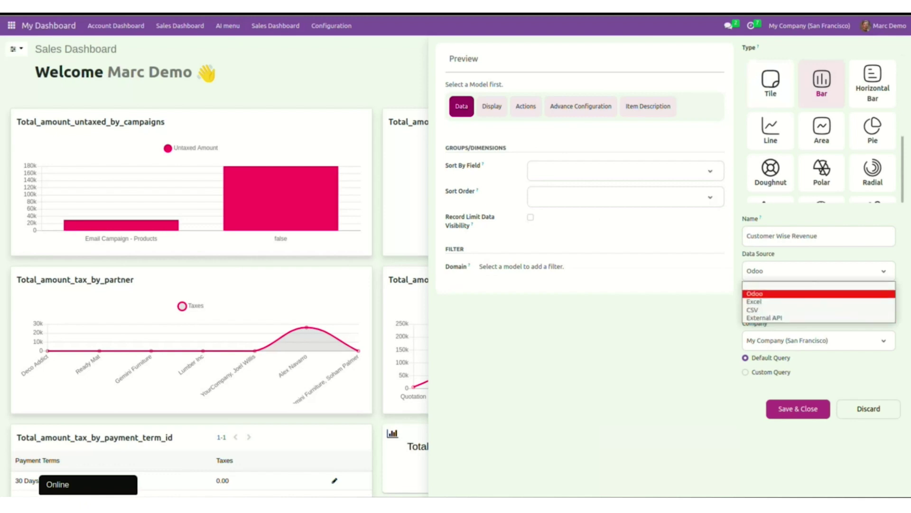
key(Return)
- Set the chart's model to Sales Order and its company to My Company (San Francisco)
click(813, 306)
text(Sal)
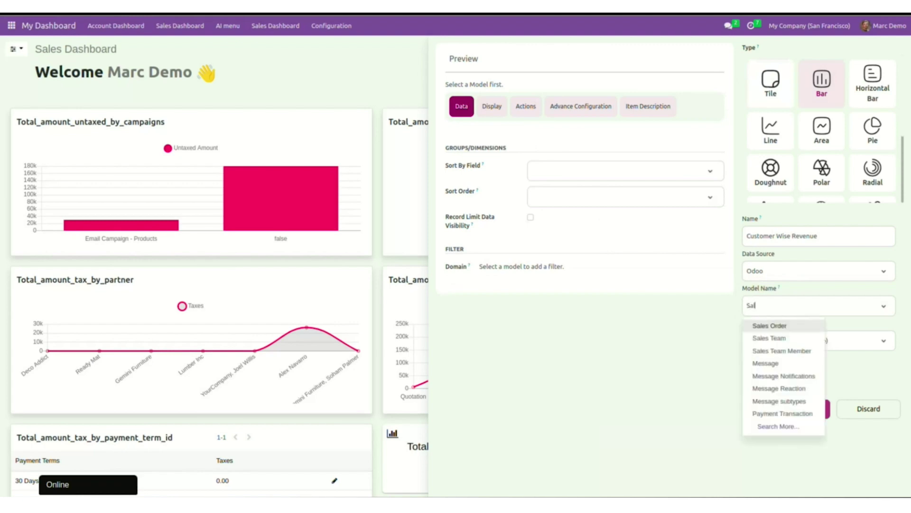
text(es)
key(Return)
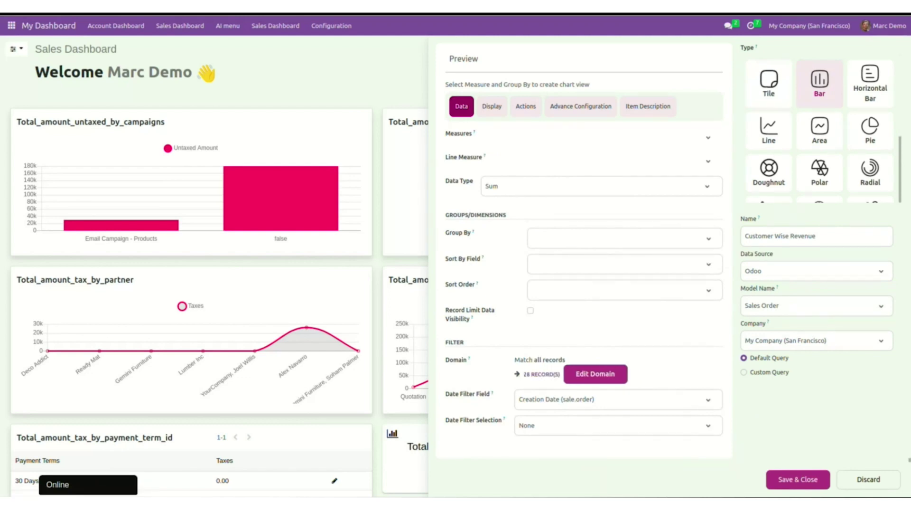
click(812, 340)
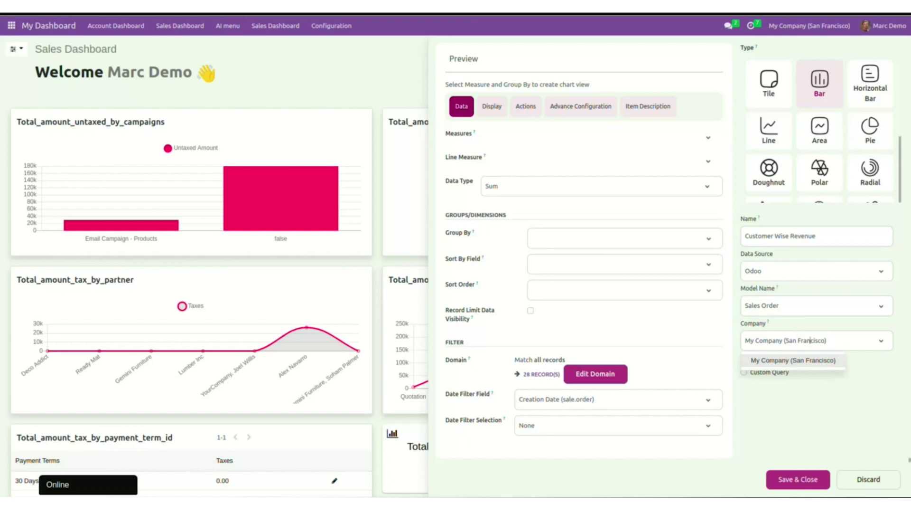
click(810, 360)
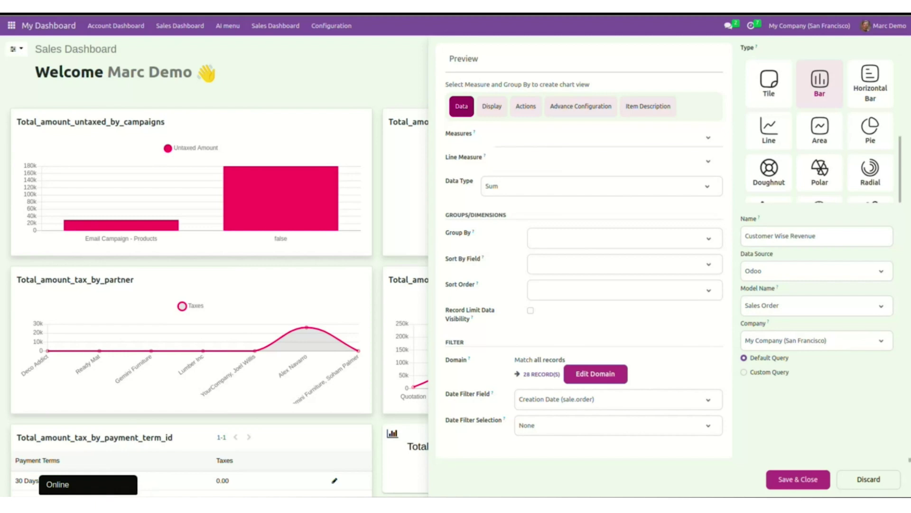
- Use Total as the chart's measure with the Sum data type, grouped by Customer
click(498, 137)
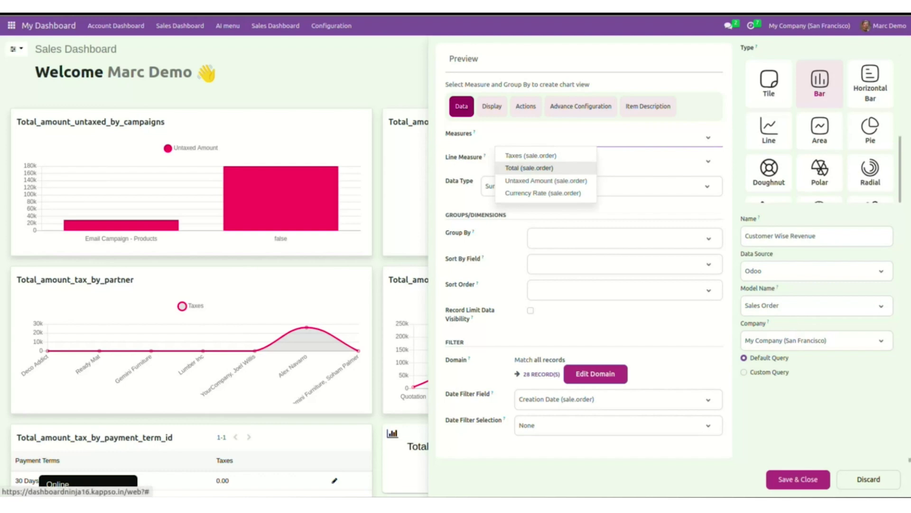
click(529, 168)
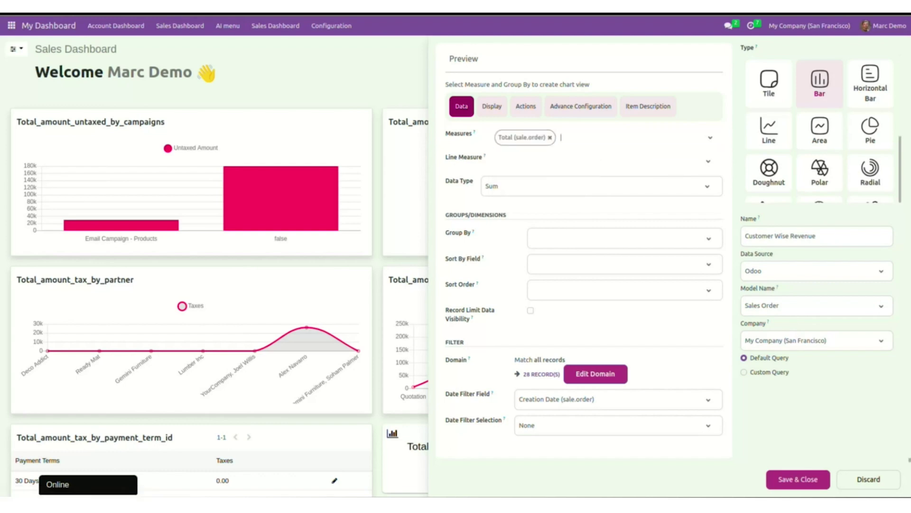
click(602, 186)
click(601, 186)
text(Cus)
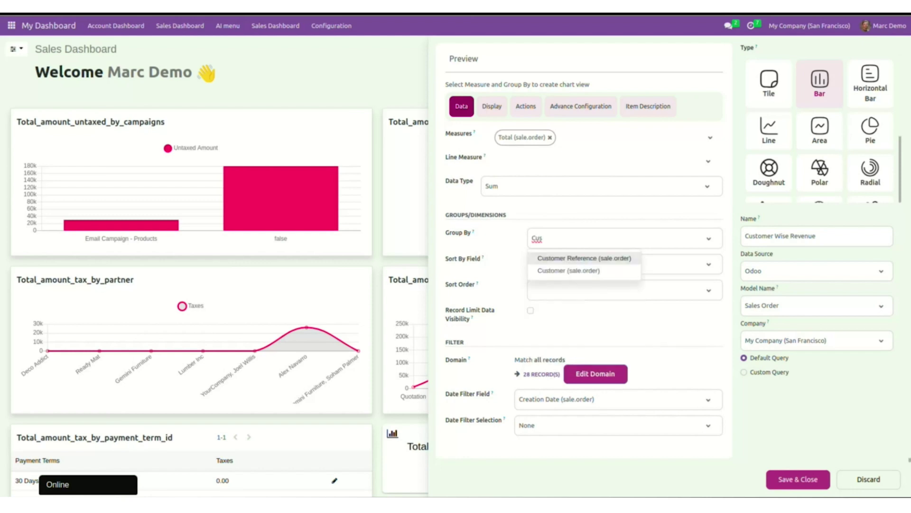
click(568, 270)
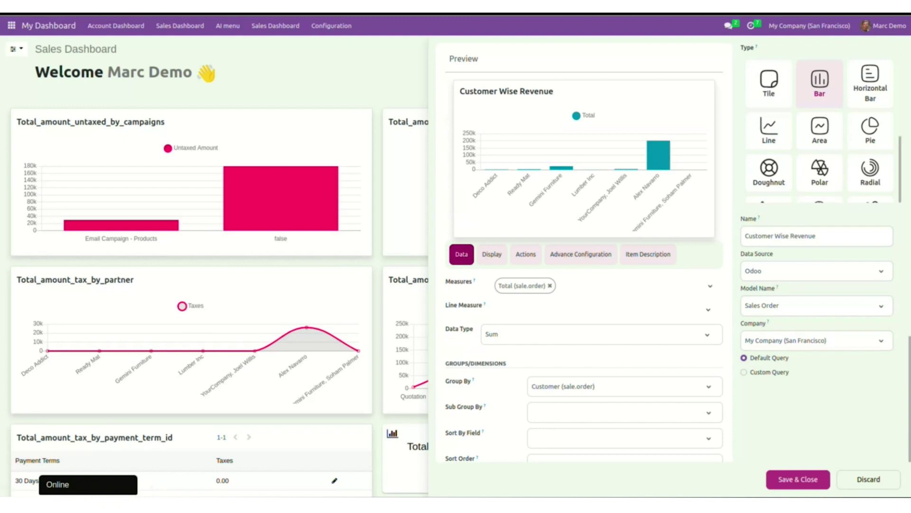
- Check the bar values in the chart preview and add Currency Rate as the line measure
scroll(674, 249, down, 3)
scroll(674, 249, up, 2)
scroll(594, 386, up, 2)
mouse_move(659, 156)
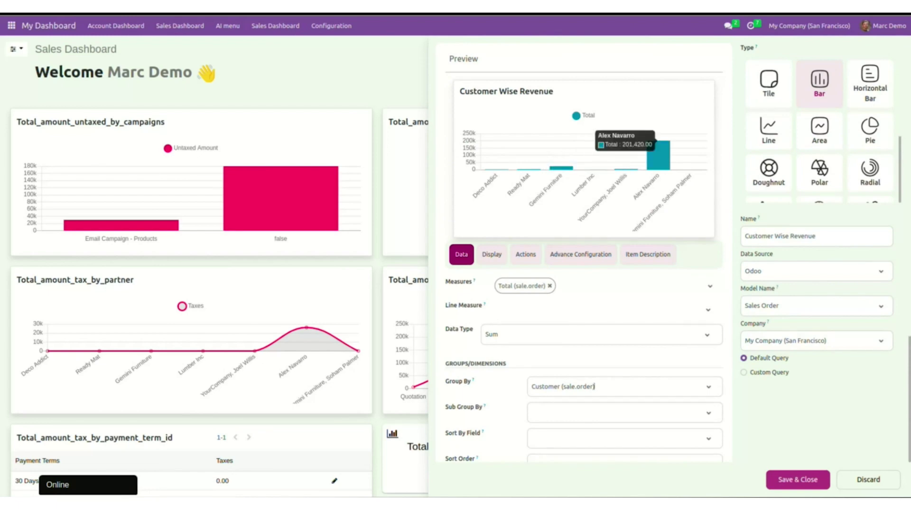
click(545, 310)
text(cur)
click(544, 327)
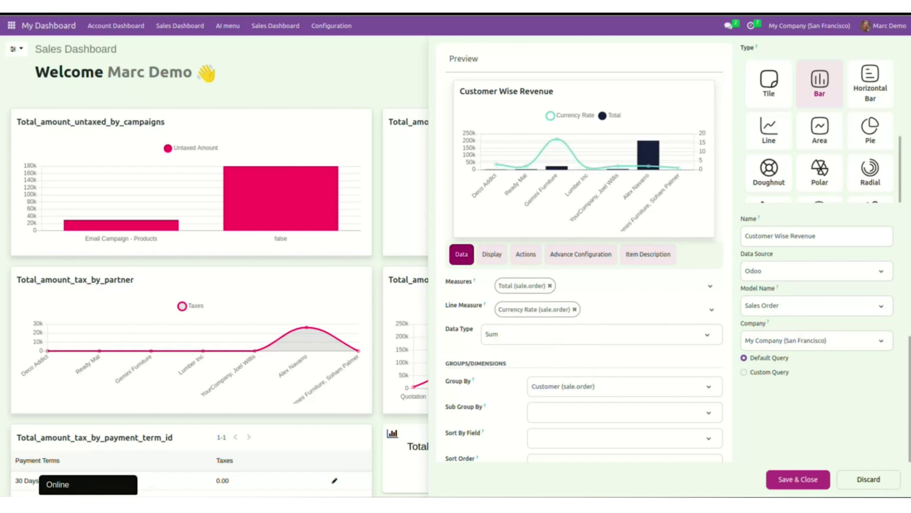
- Sub-group the chart by Order Date per Year and save it to the Sales Dashboard
mouse_move(617, 161)
scroll(584, 285, down, 3)
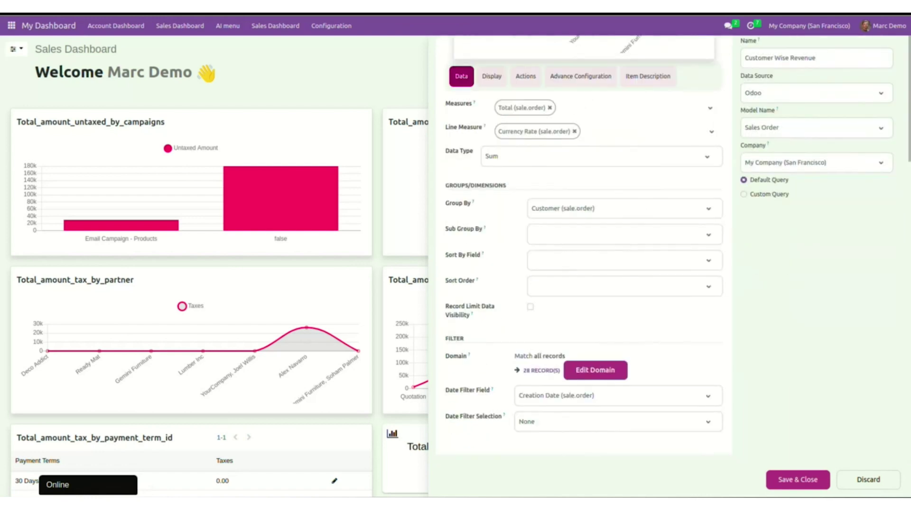
click(617, 234)
text(Order)
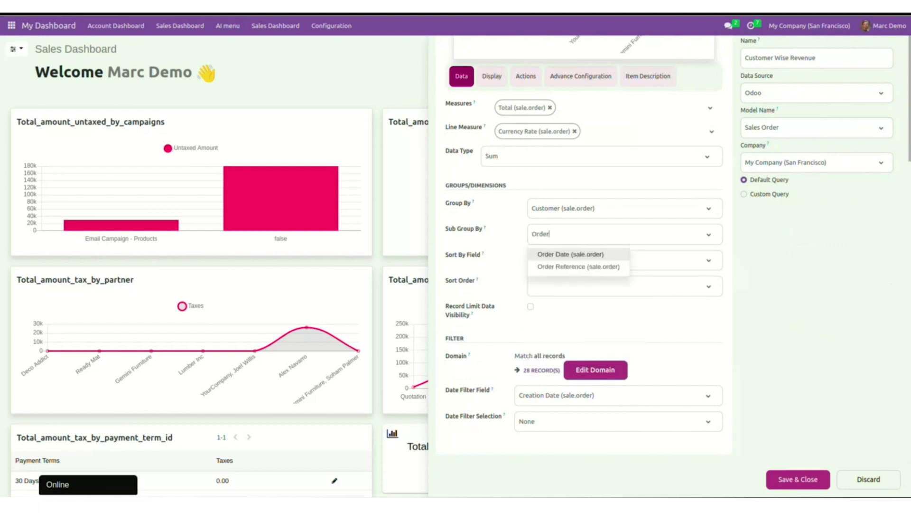
key(Return)
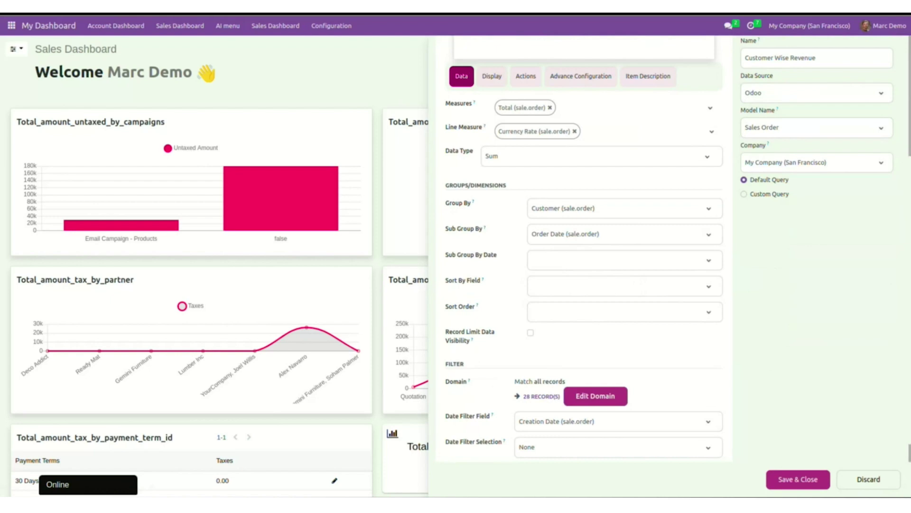
click(624, 260)
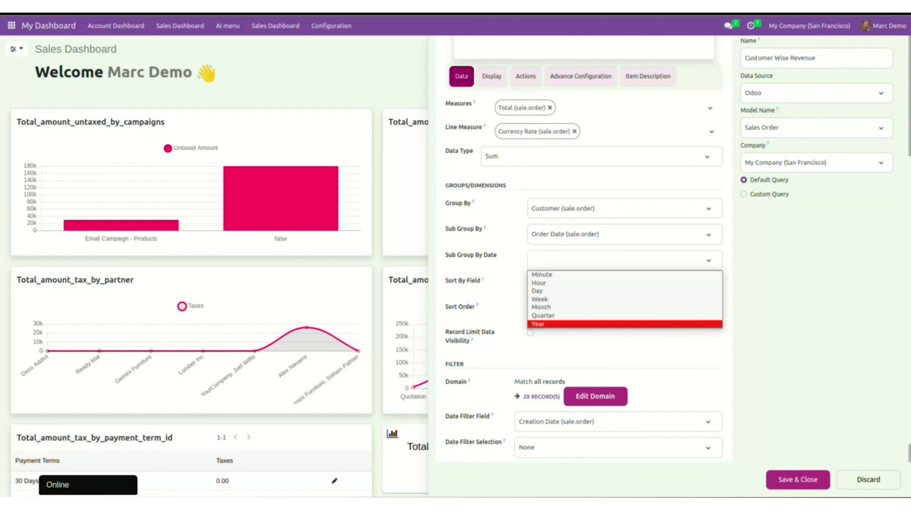
click(624, 323)
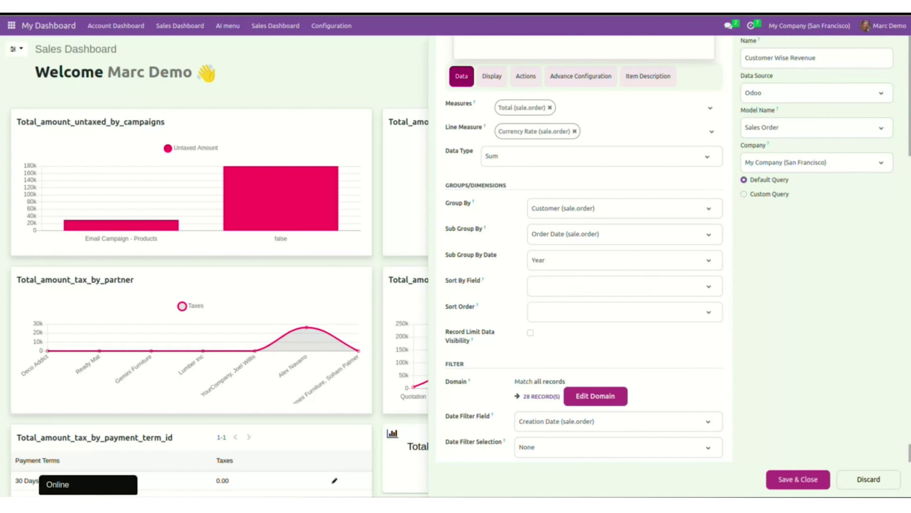
scroll(579, 249, down, 1)
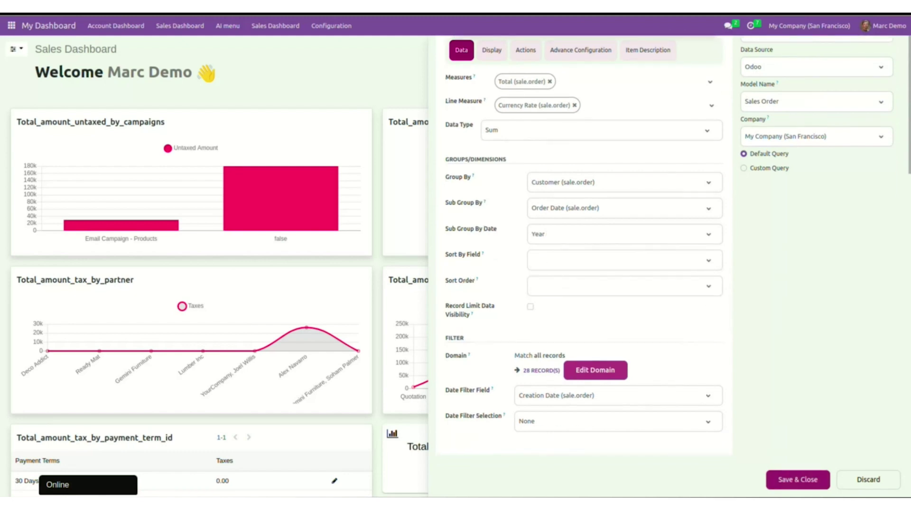
click(798, 479)
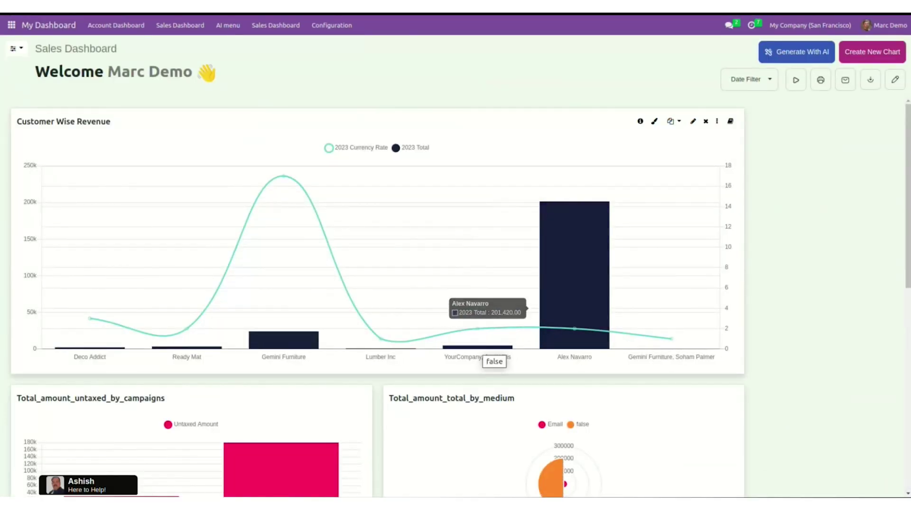
- Try to resize the Customer Wise Revenue chart in the dashboard's layout editing mode and save the layout
scroll(499, 285, down, 3)
scroll(377, 299, down, 5)
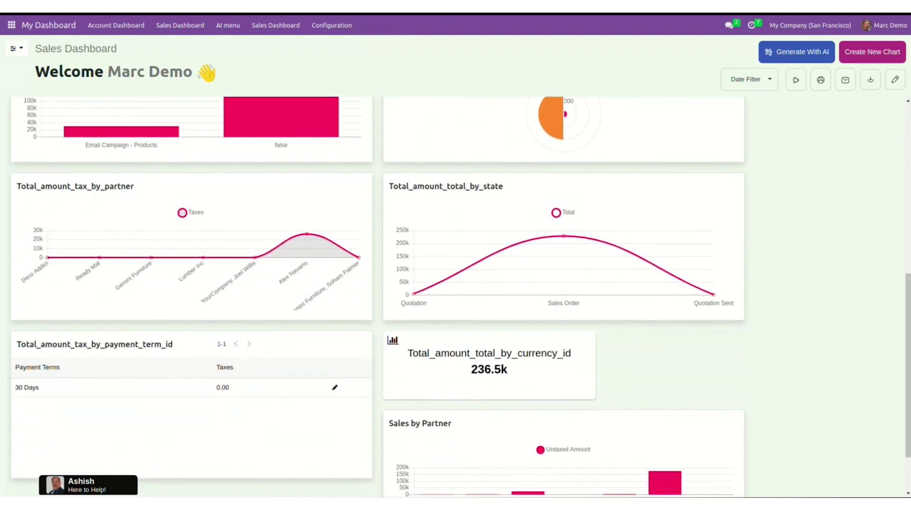
scroll(378, 299, up, 3)
scroll(377, 299, down, 1)
scroll(377, 299, up, 4)
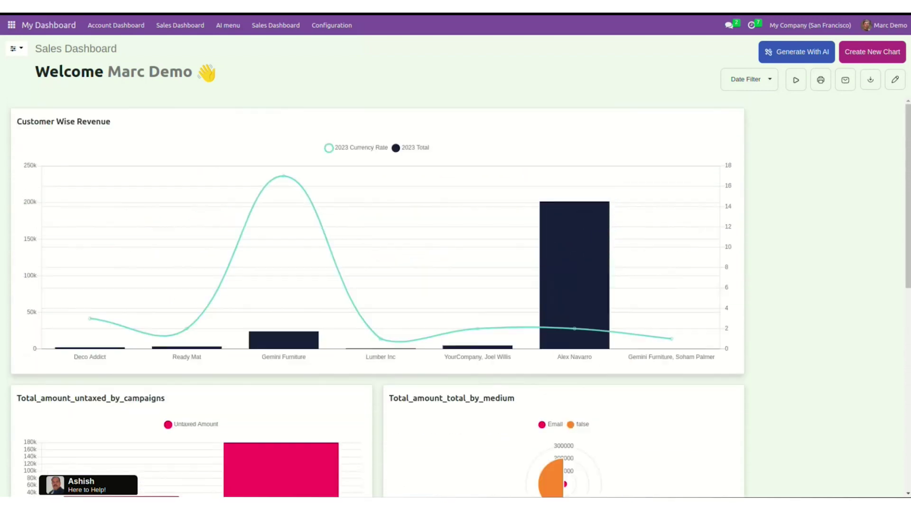
click(895, 80)
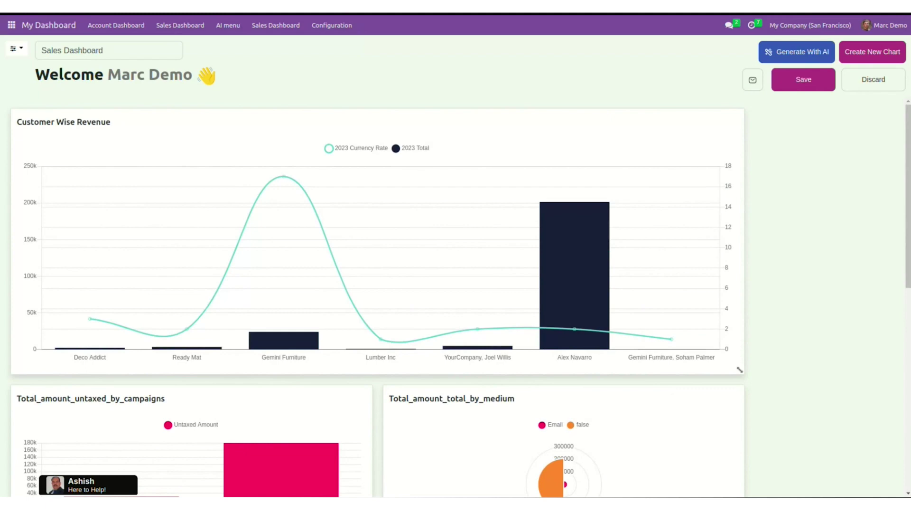
drag(740, 370, 718, 361)
mouse_move(688, 327)
mouse_down()
mouse_move(753, 330)
mouse_move(682, 328)
mouse_up()
click(804, 79)
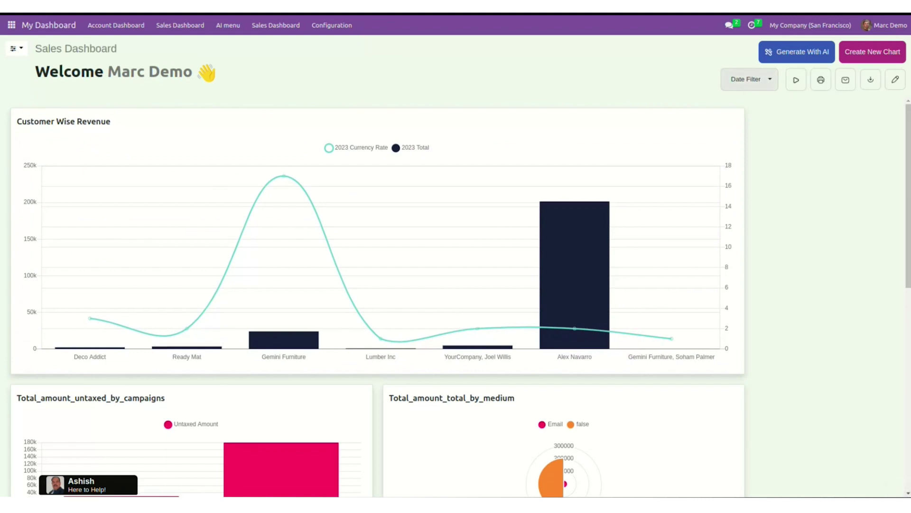
- Apply a custom date filter to the dashboard from 11/26/2023 to 11/30/2023
click(750, 80)
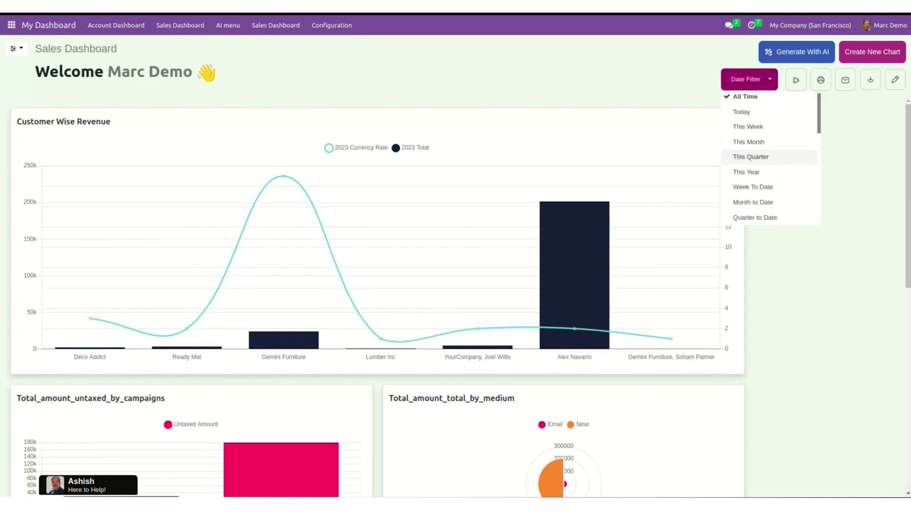
scroll(750, 161, down, 3)
scroll(760, 162, down, 4)
scroll(760, 166, up, 2)
scroll(760, 171, up, 4)
scroll(760, 190, down, 5)
click(752, 214)
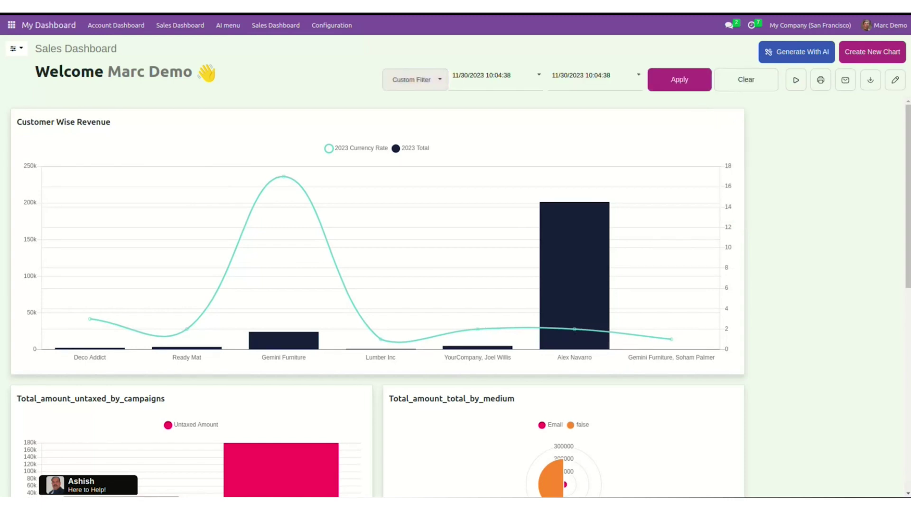
click(492, 75)
click(606, 222)
click(679, 266)
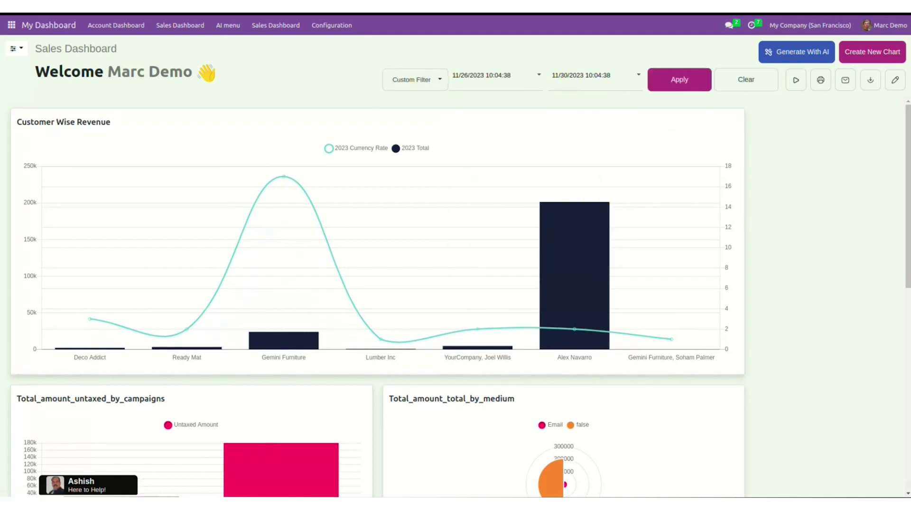
click(679, 80)
- Reset the dashboard's date filter to All Time
click(551, 79)
scroll(551, 189, up, 7)
double_click(542, 102)
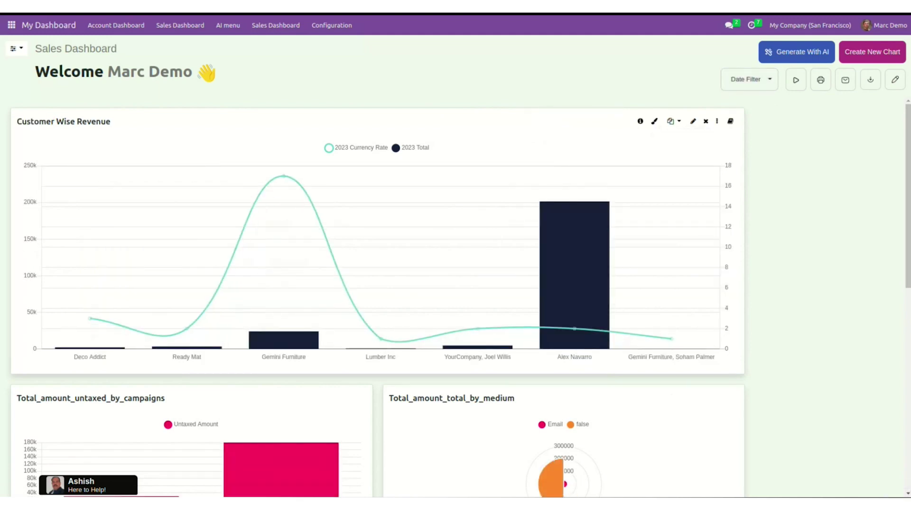
- Try the Default, Cool and Warm color palettes on the Customer Wise Revenue chart and settle on Neon
click(672, 121)
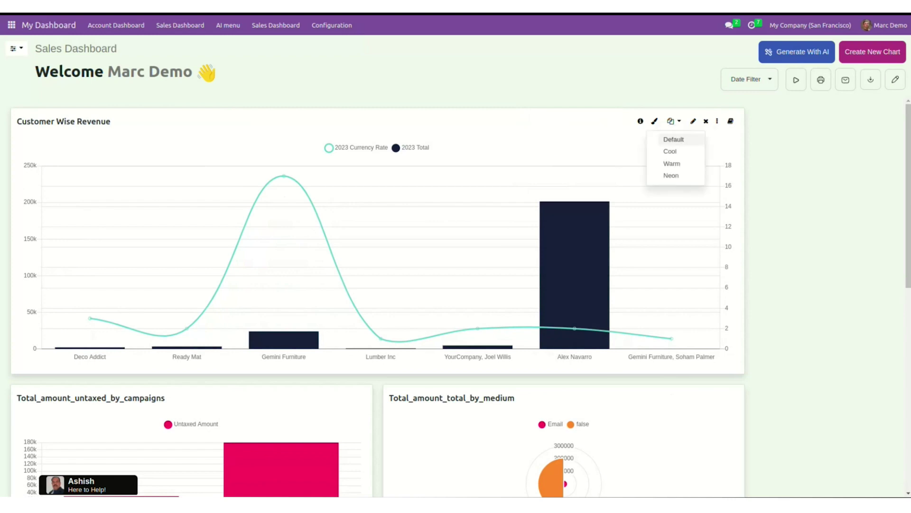
click(674, 139)
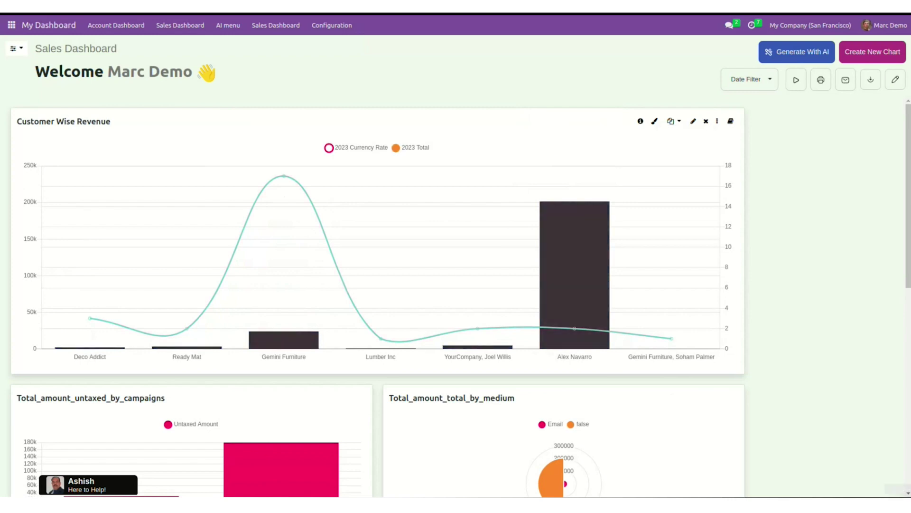
click(672, 121)
click(670, 150)
click(672, 121)
click(672, 163)
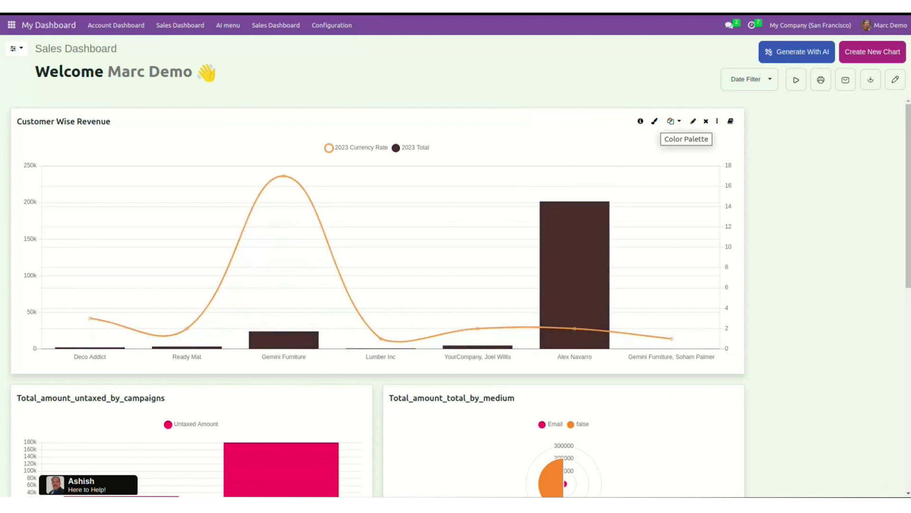
click(672, 121)
click(671, 175)
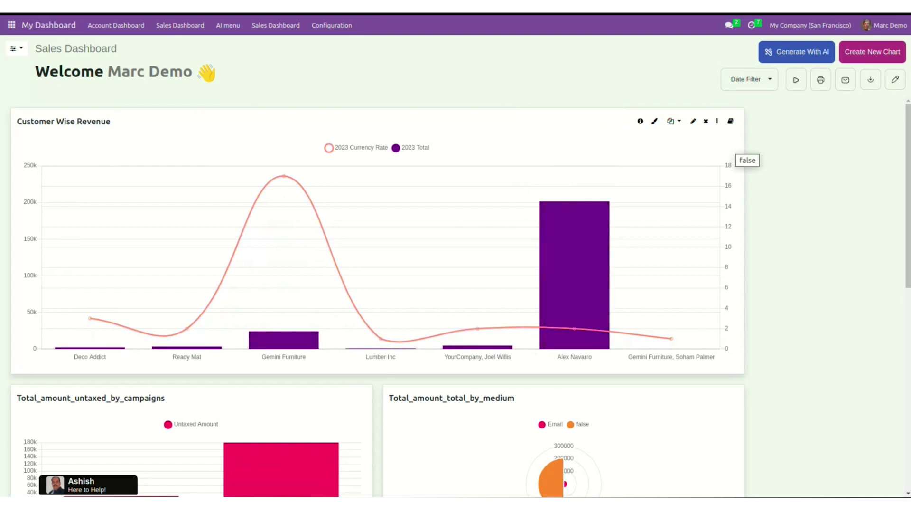
- Try to move the Customer Wise Revenue chart to My Dashboard
click(673, 121)
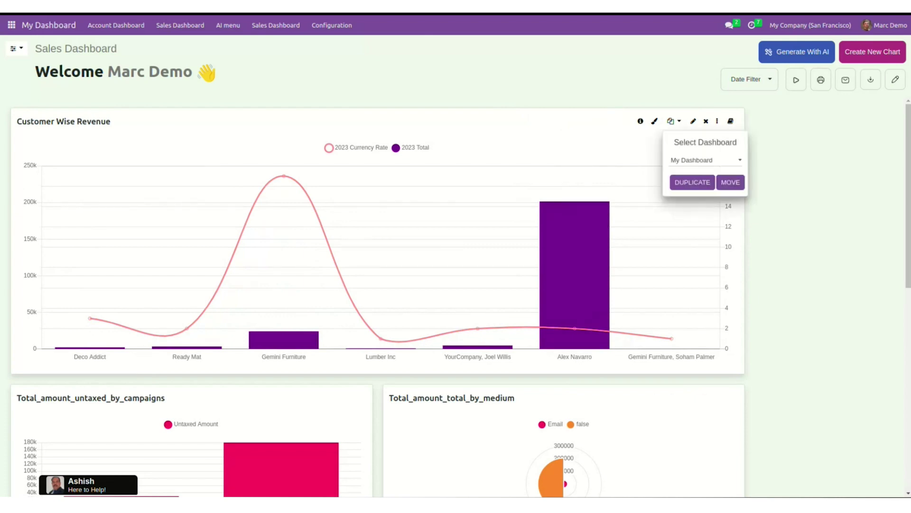
click(706, 160)
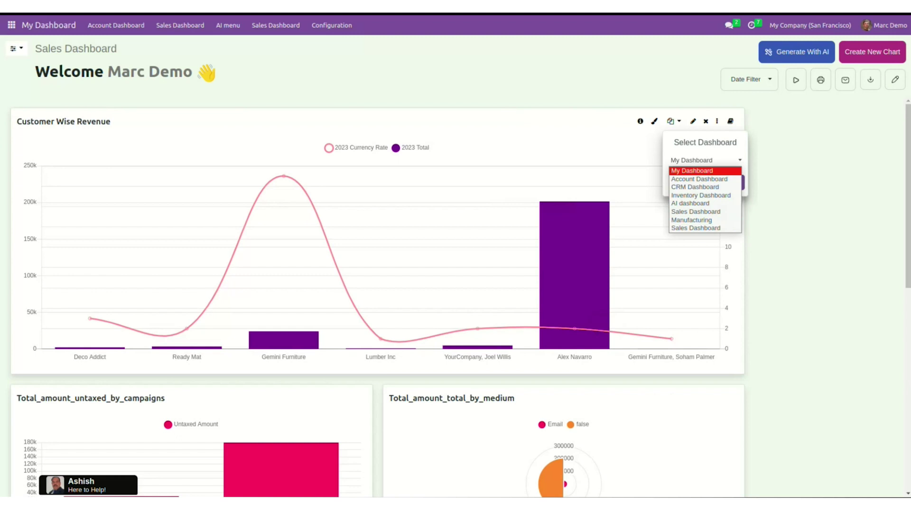
click(706, 170)
click(734, 182)
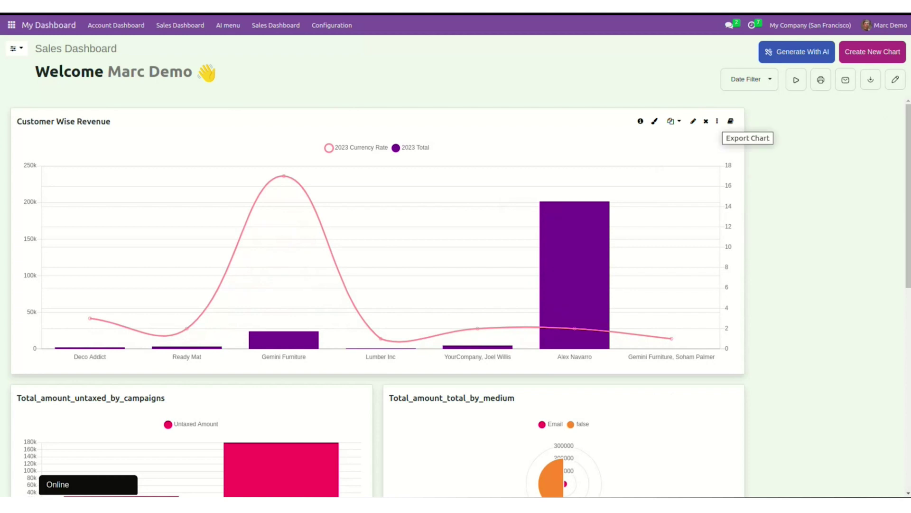
- Look through the export options and the item information of the Customer Wise Revenue chart
click(730, 121)
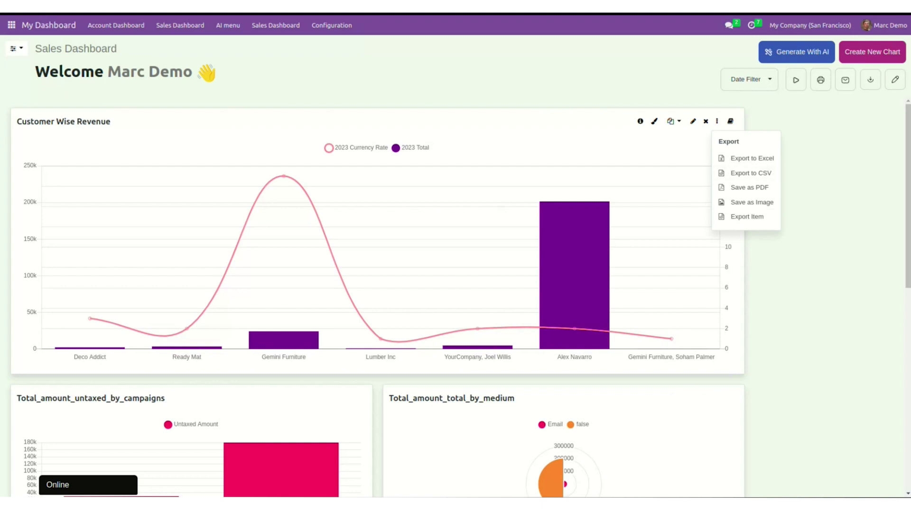
click(717, 121)
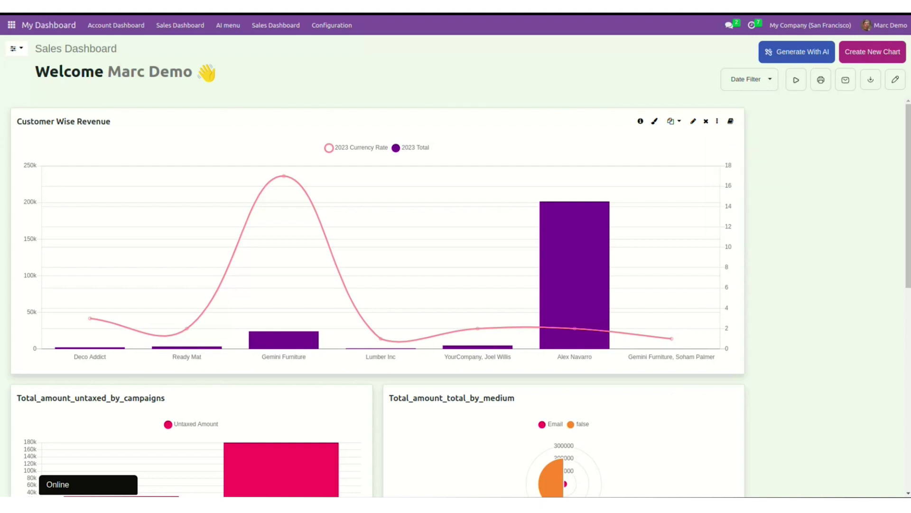
click(731, 121)
click(640, 121)
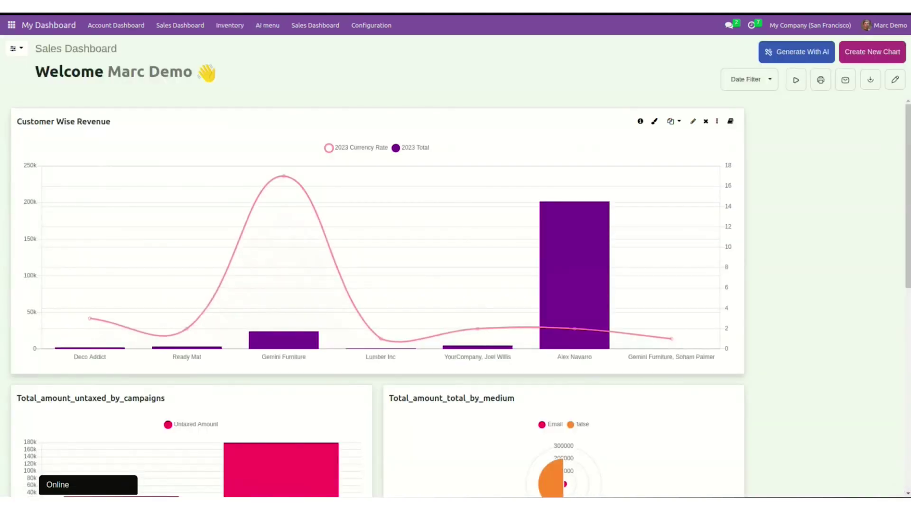
- In the full display settings of the Customer Wise Revenue chart, select the English Format number system and the Neon color palette
click(694, 122)
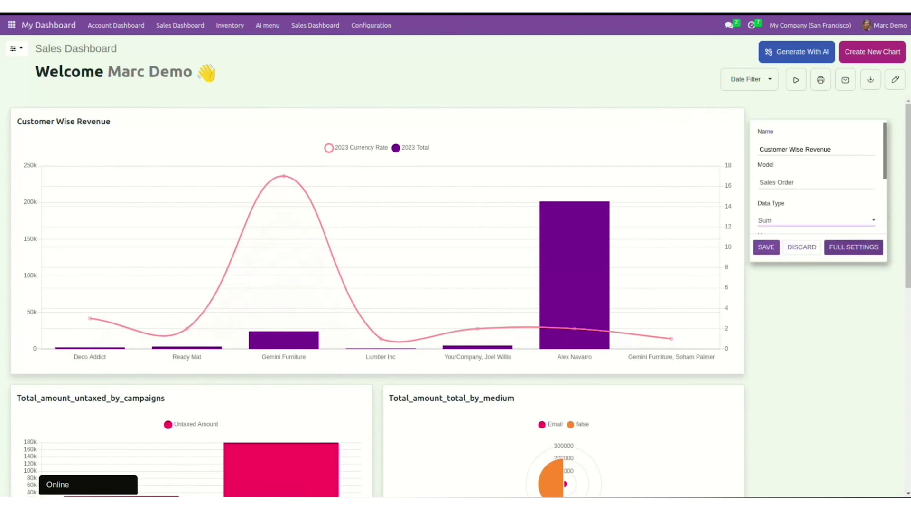
click(853, 247)
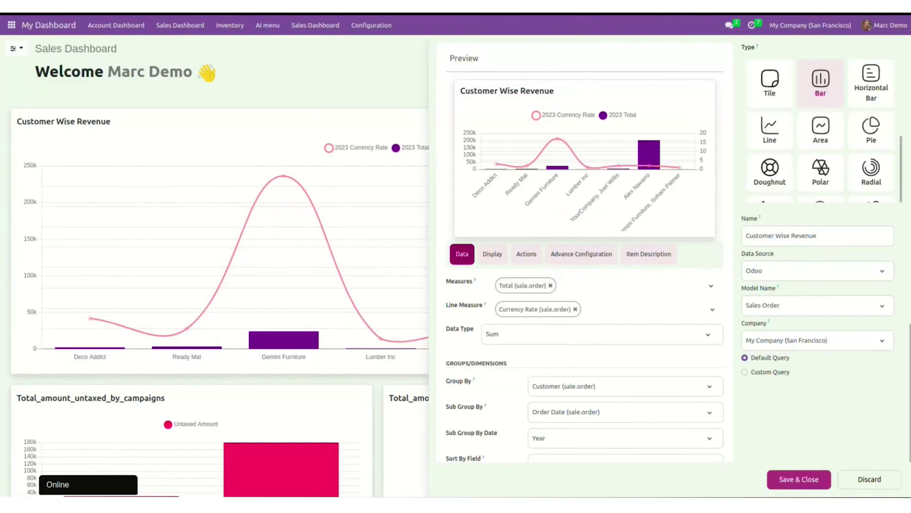
click(492, 254)
click(617, 286)
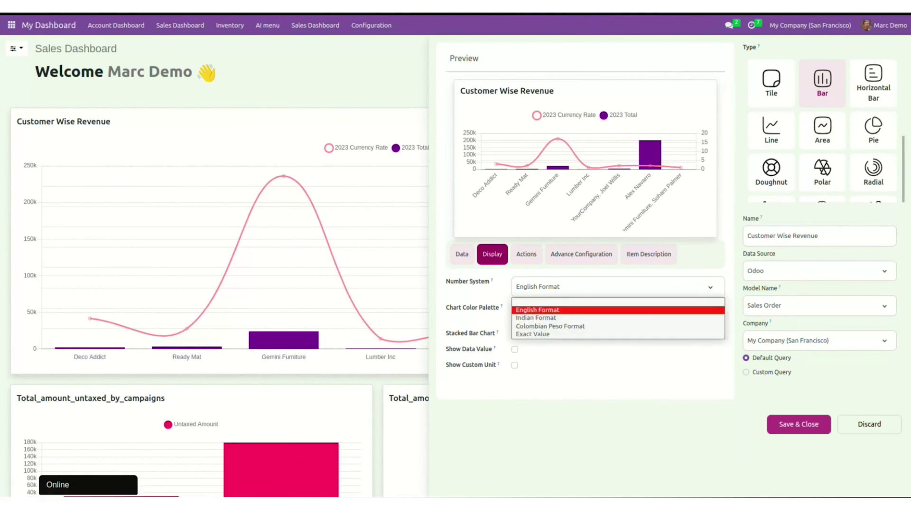
click(617, 309)
click(617, 313)
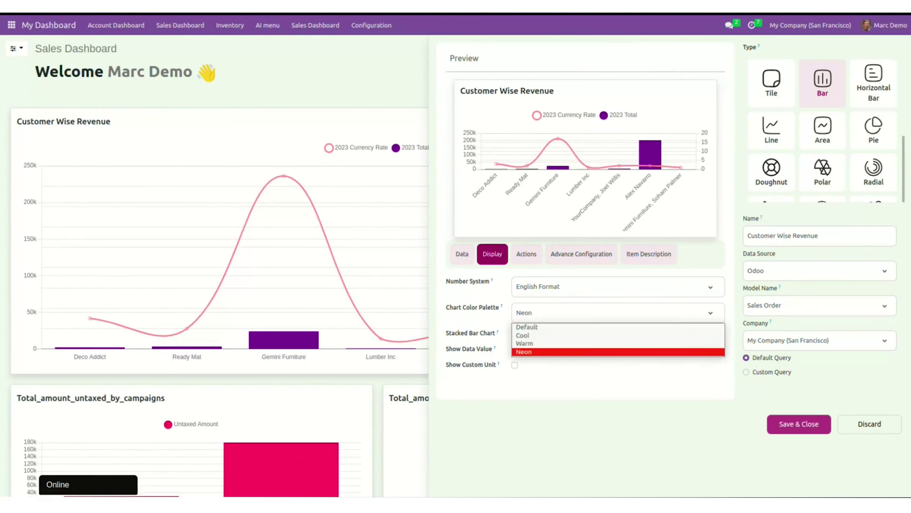
click(618, 352)
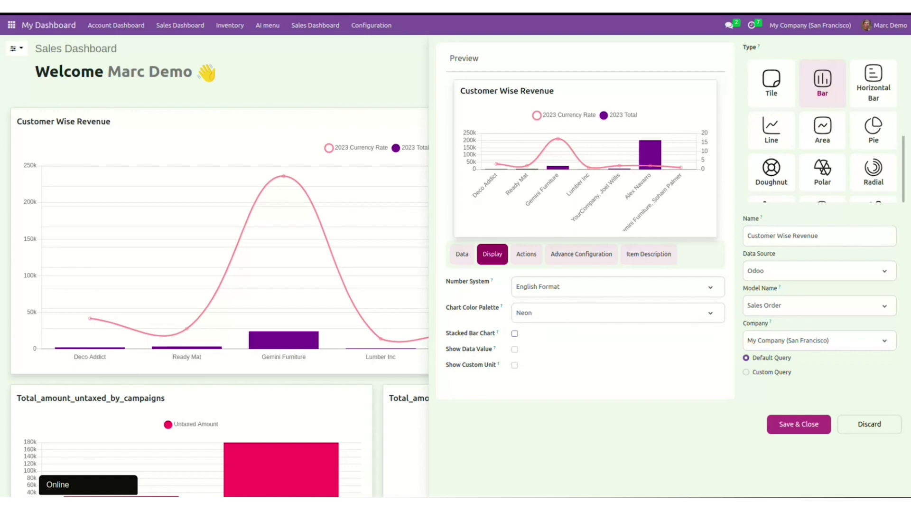
- Enable Stacked Bar Chart, Show Data Value and Show Custom Unit for the chart, with Monetary as the unit type
click(515, 333)
click(515, 349)
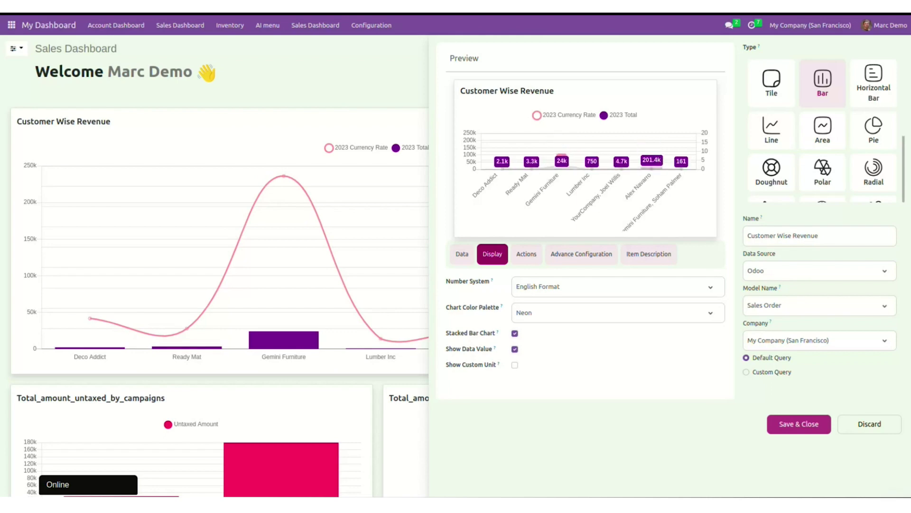
click(514, 364)
click(617, 386)
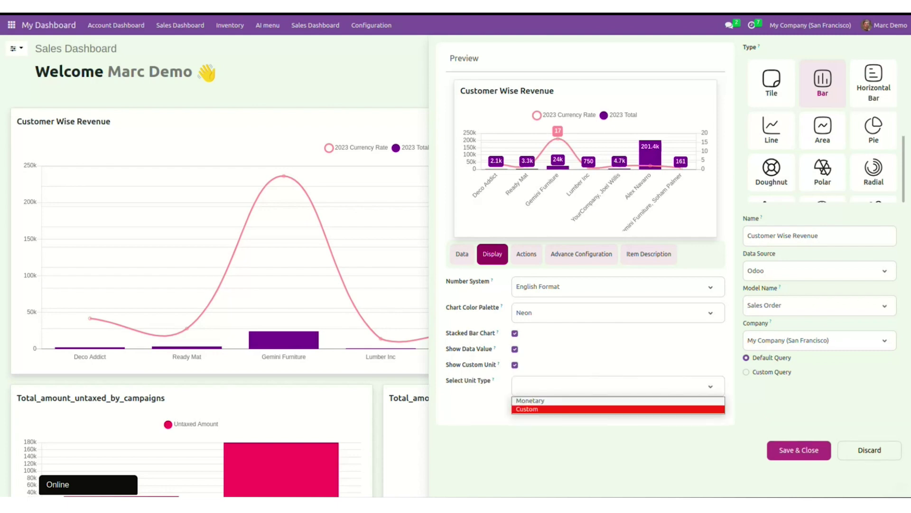
click(531, 401)
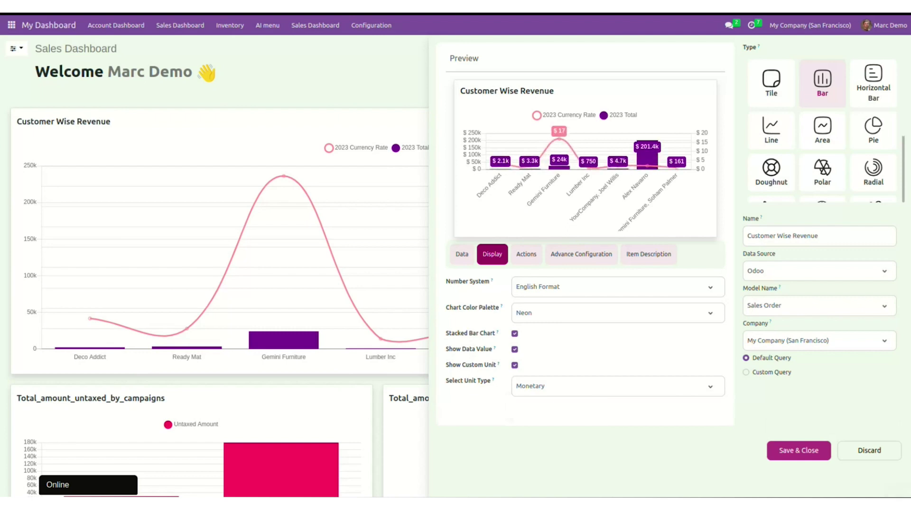
click(618, 386)
key(Down)
key(Return)
key(Up)
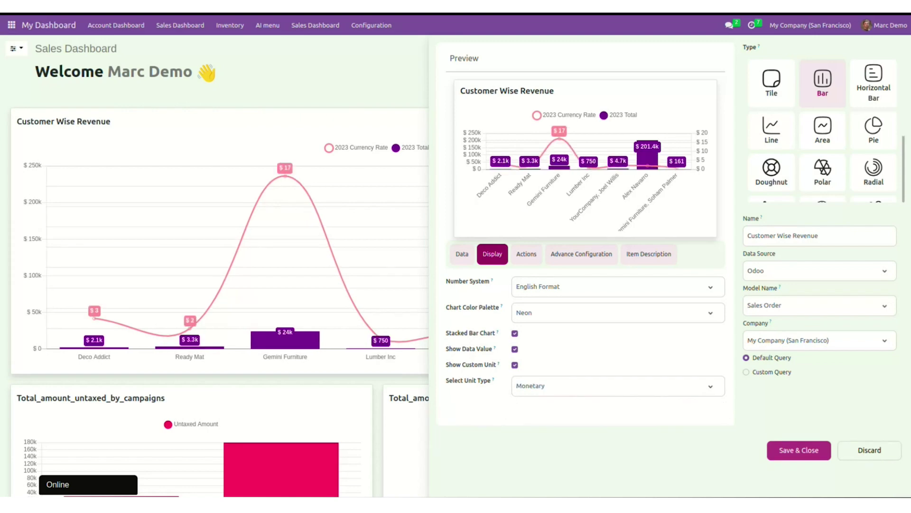
- Examine the fields of a new drill-down action line and the advanced configuration of the chart
click(527, 254)
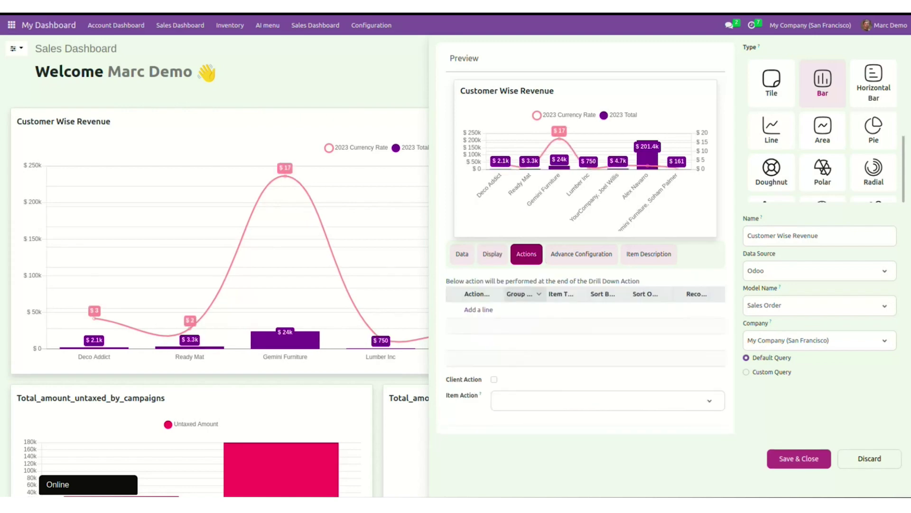
click(479, 309)
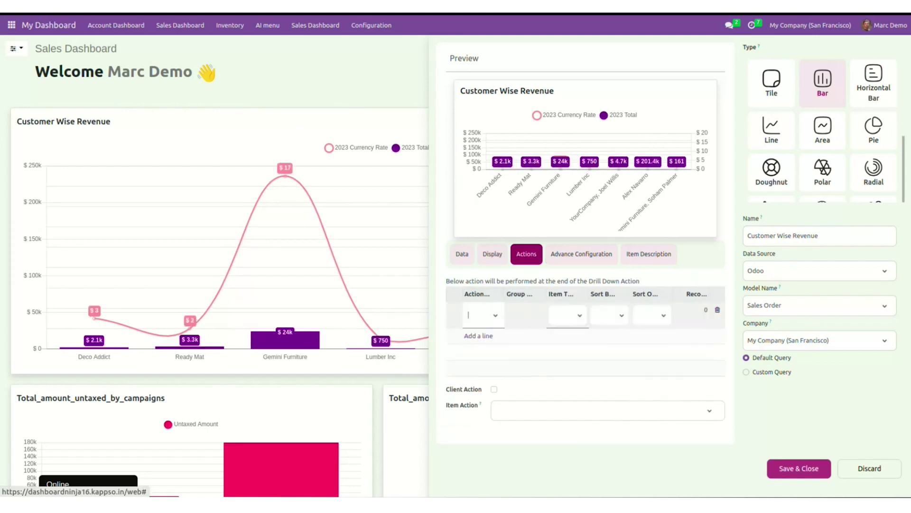
click(468, 315)
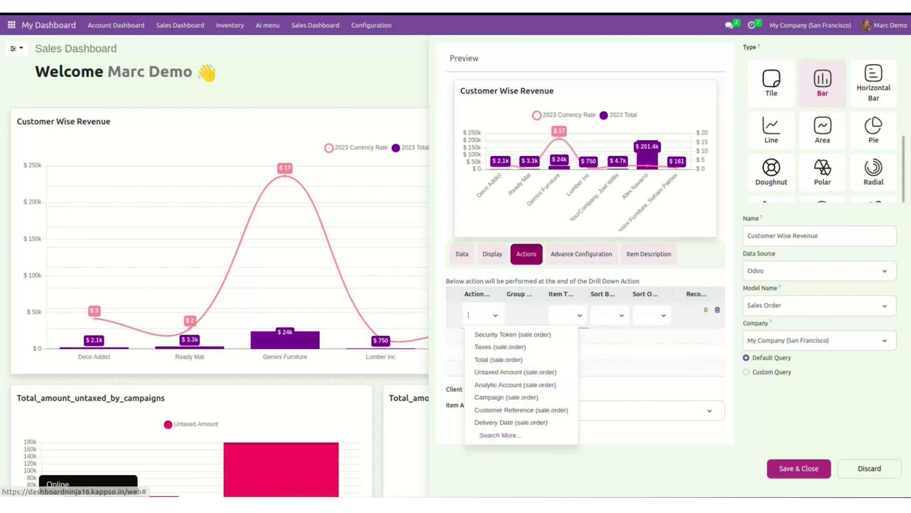
click(486, 315)
click(581, 254)
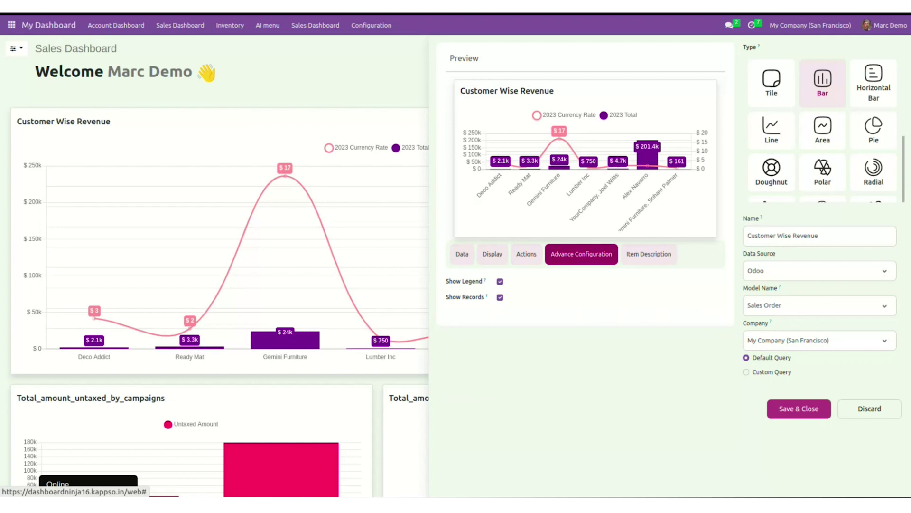
- Set the chart's item description to "Customer Wise Revenue" and save the chart settings
click(649, 254)
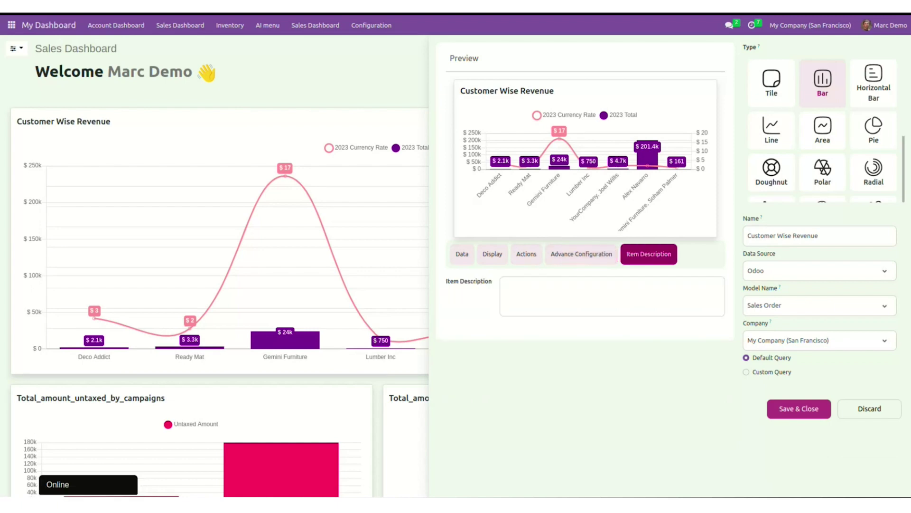
click(583, 295)
text(Customer Wise Revenue)
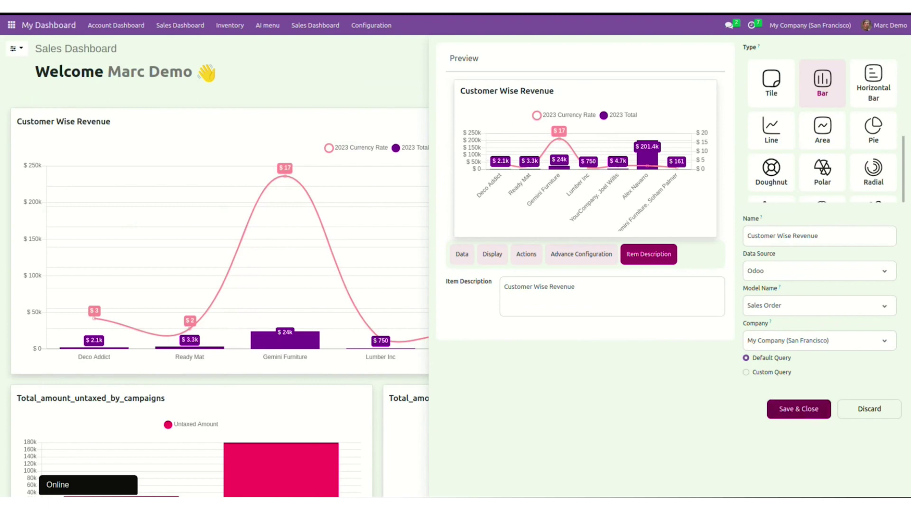
click(799, 409)
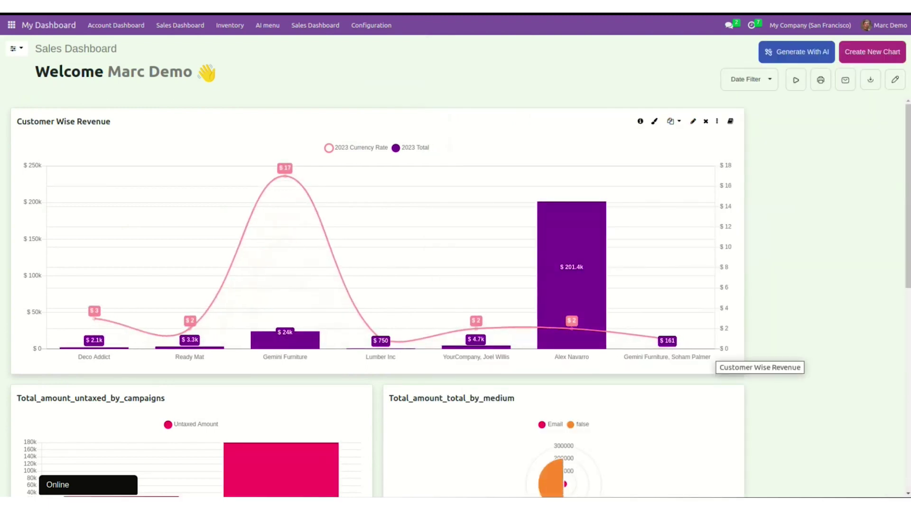
scroll(712, 356, down, 8)
scroll(712, 356, up, 8)
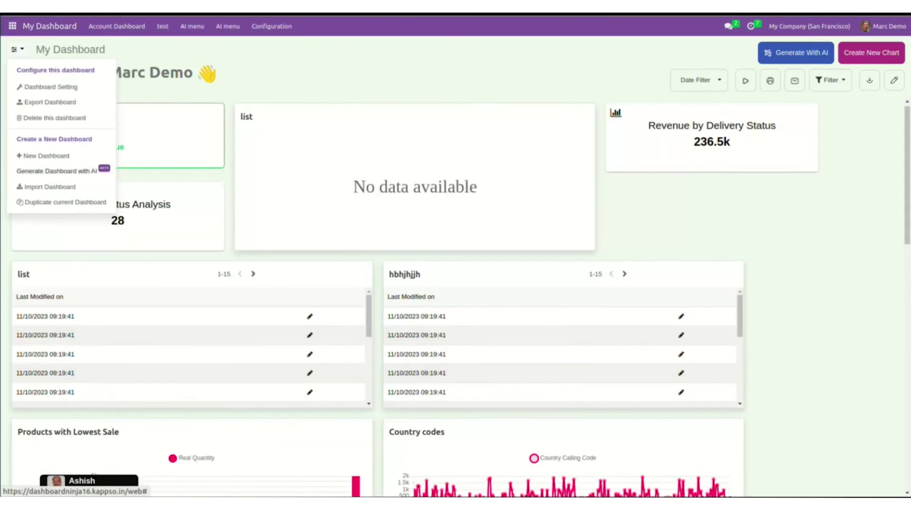
- Start generating a new dashboard with AI from My Dashboard and search for the model "sales"
click(57, 170)
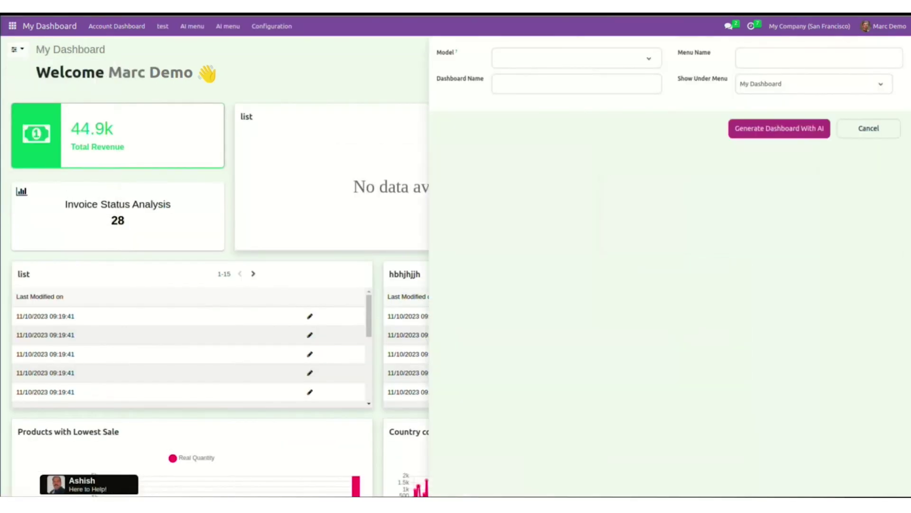
click(569, 58)
text(sales)
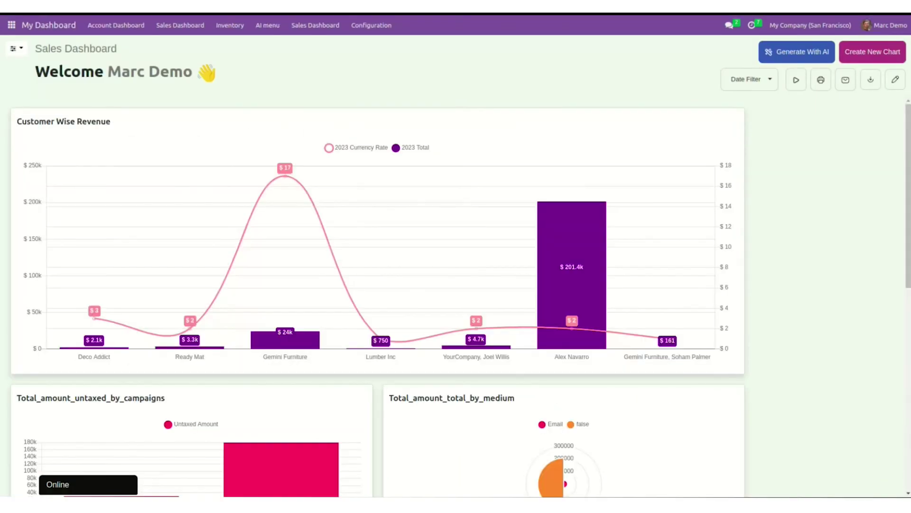
scroll(456, 297, down, 8)
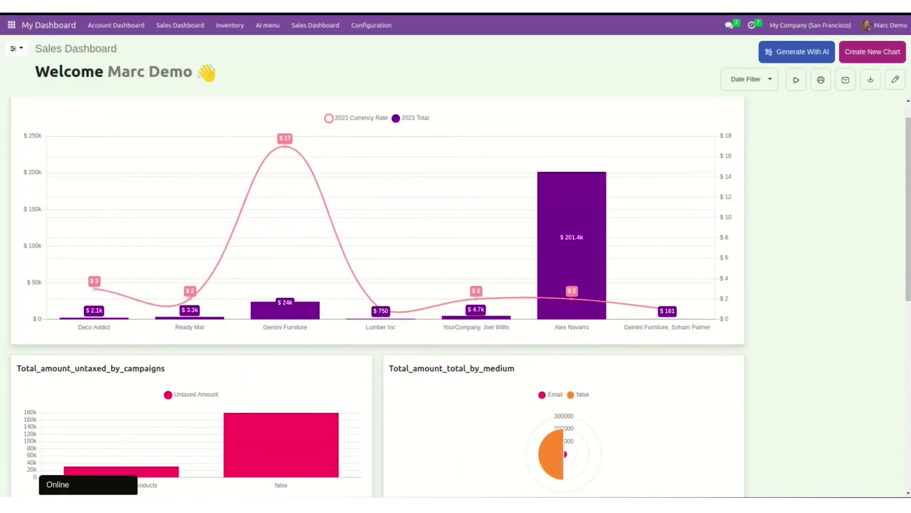
scroll(455, 296, up, 8)
scroll(455, 296, down, 5)
scroll(455, 296, up, 5)
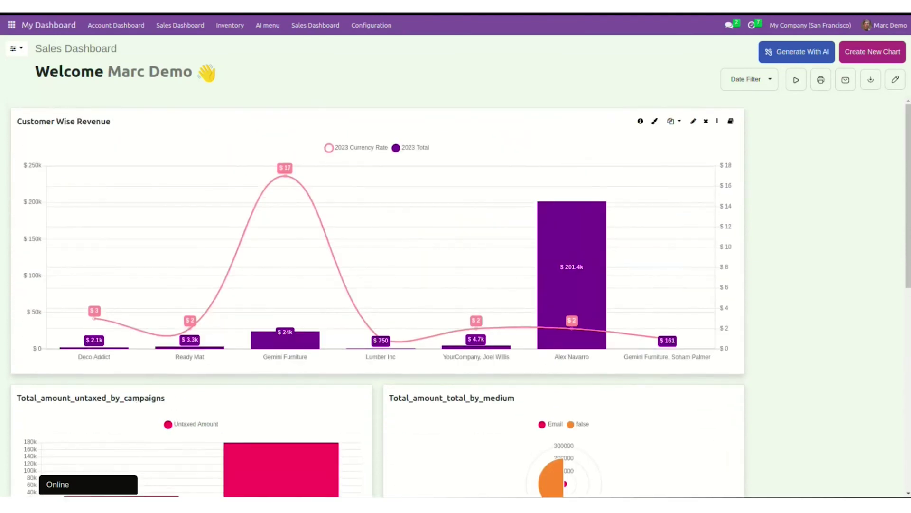